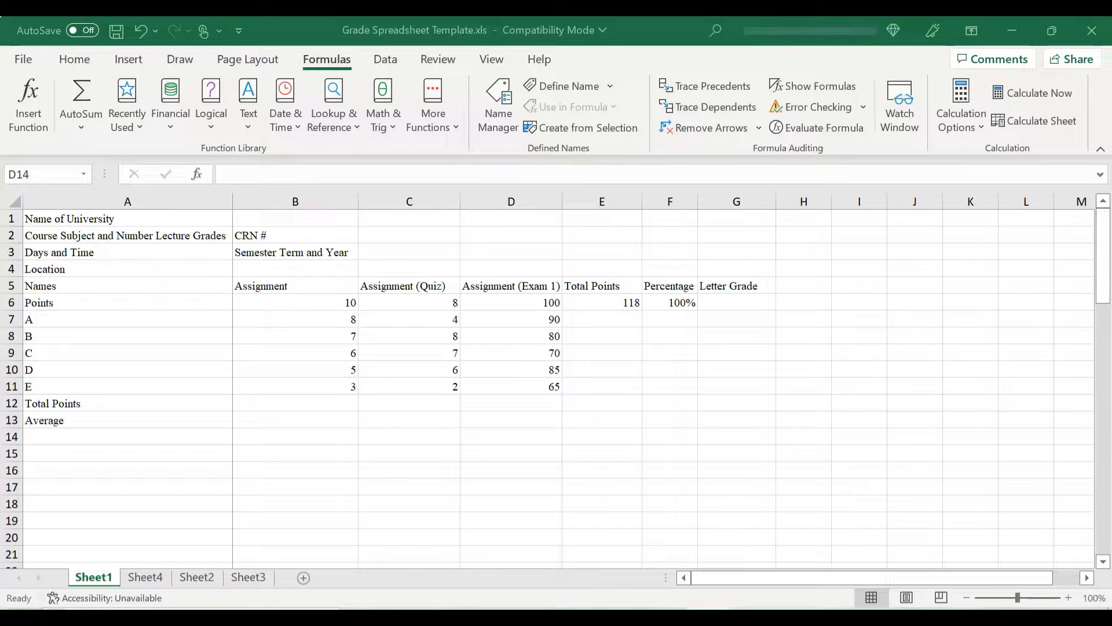
Review the course header fields in the first four rows and the list of student names in column A.
{"action": "left_click", "coordinate": [180, 218]}
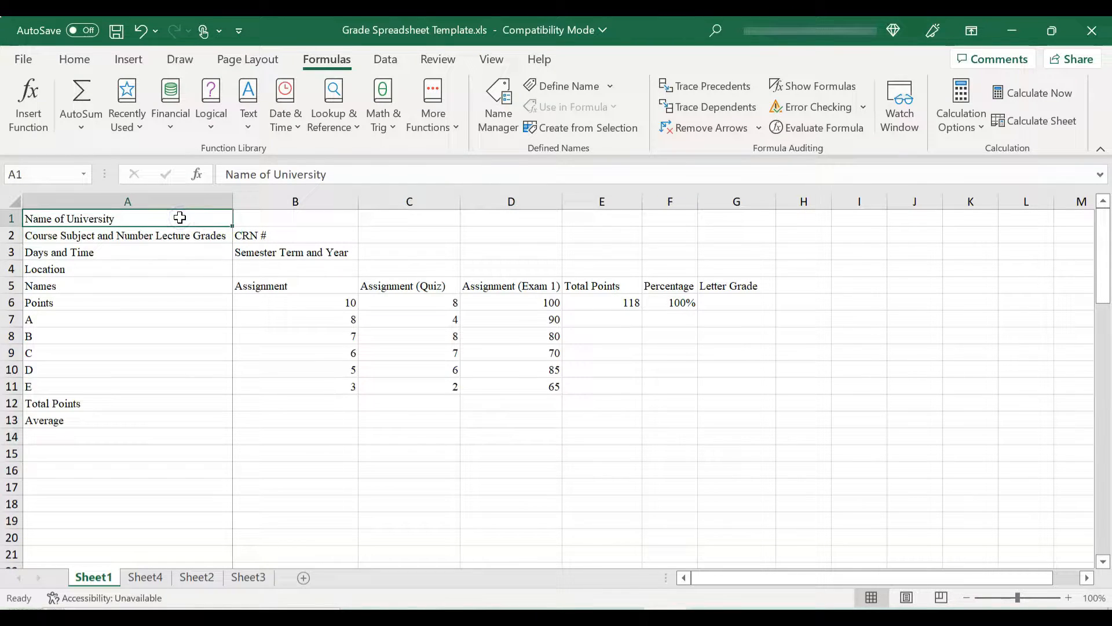
{"action": "key", "text": "Down"}
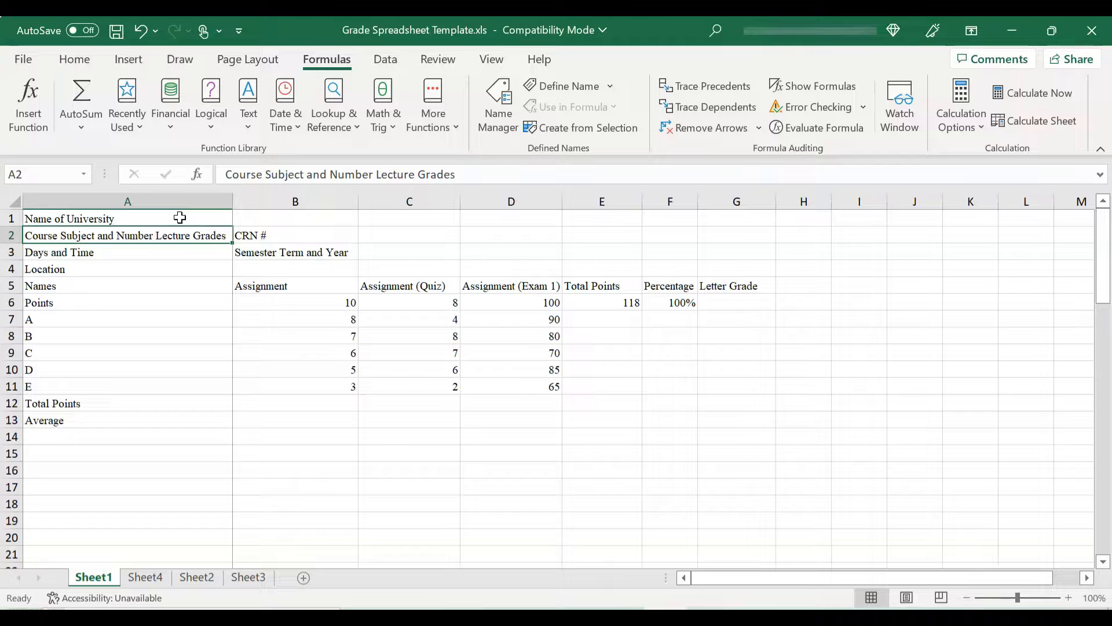
{"action": "key", "text": "Down"}
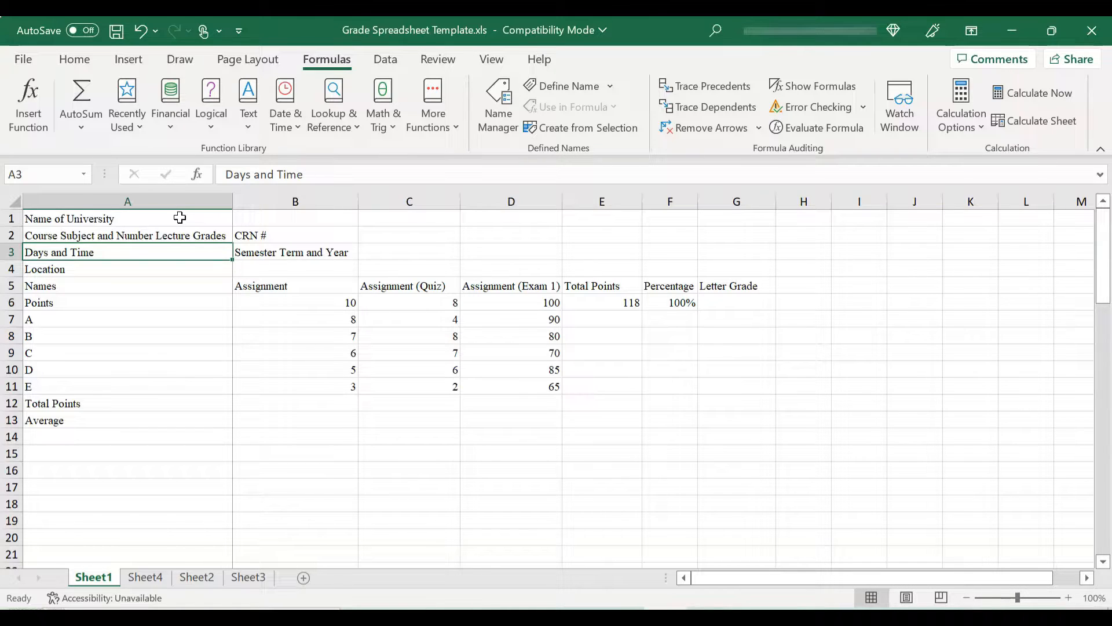
{"action": "key", "text": "Down"}
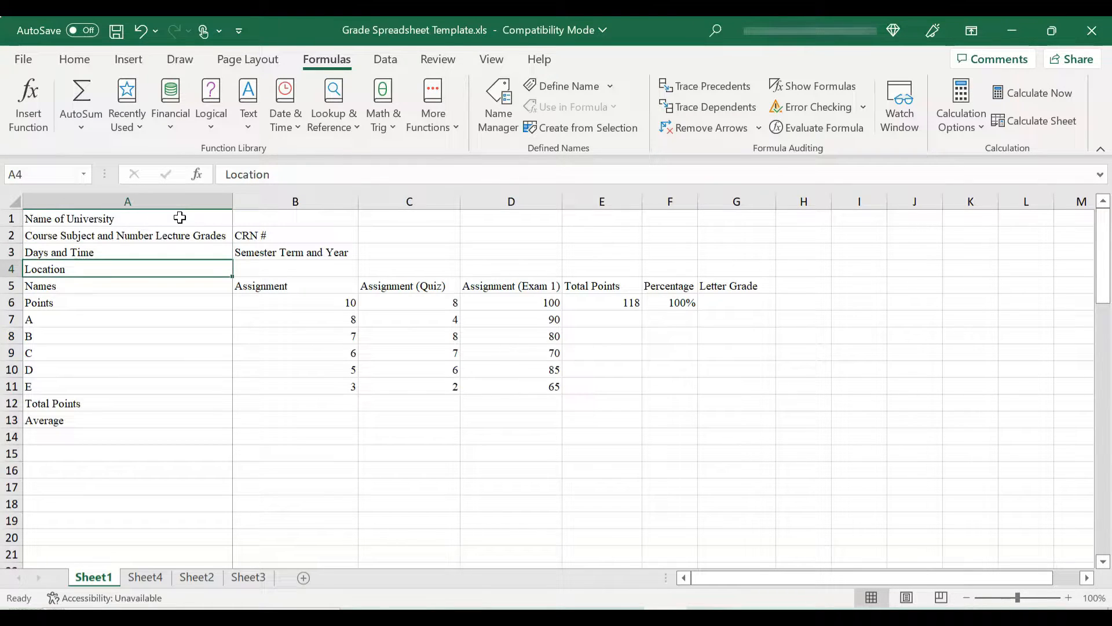
{"action": "left_click", "coordinate": [311, 237]}
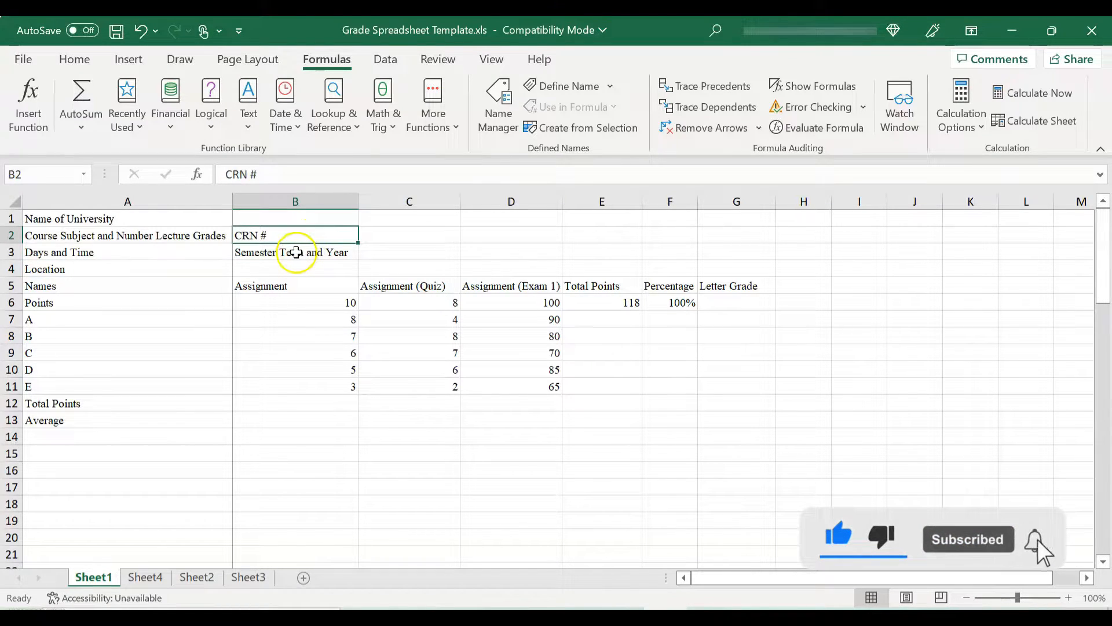
{"action": "left_click", "coordinate": [296, 252]}
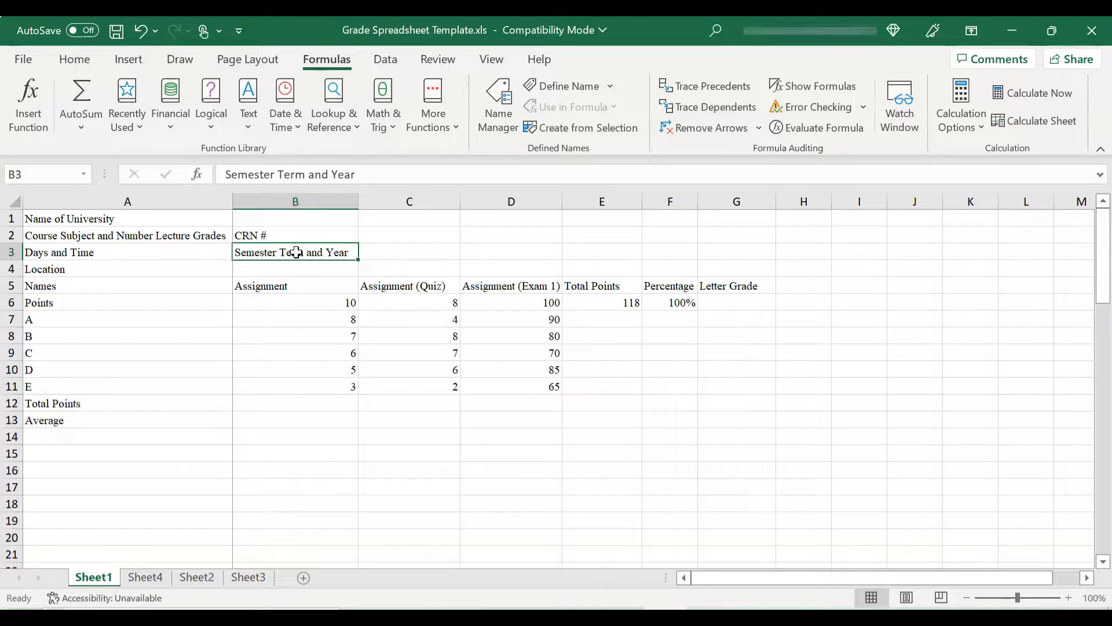
{"action": "left_click", "coordinate": [122, 319]}
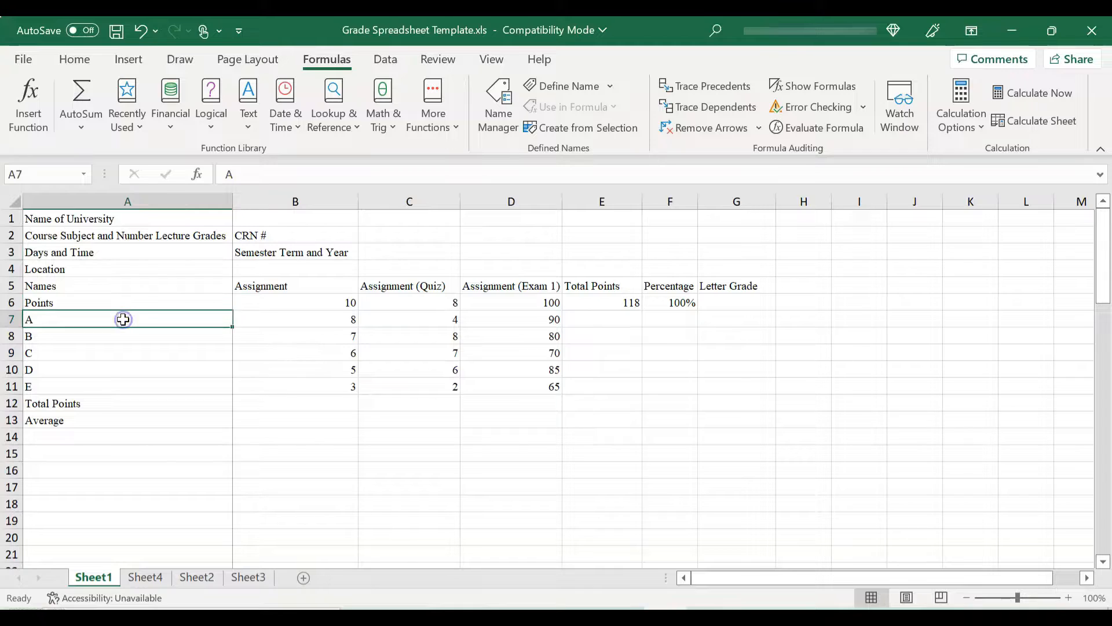
{"action": "key", "text": "Down"}
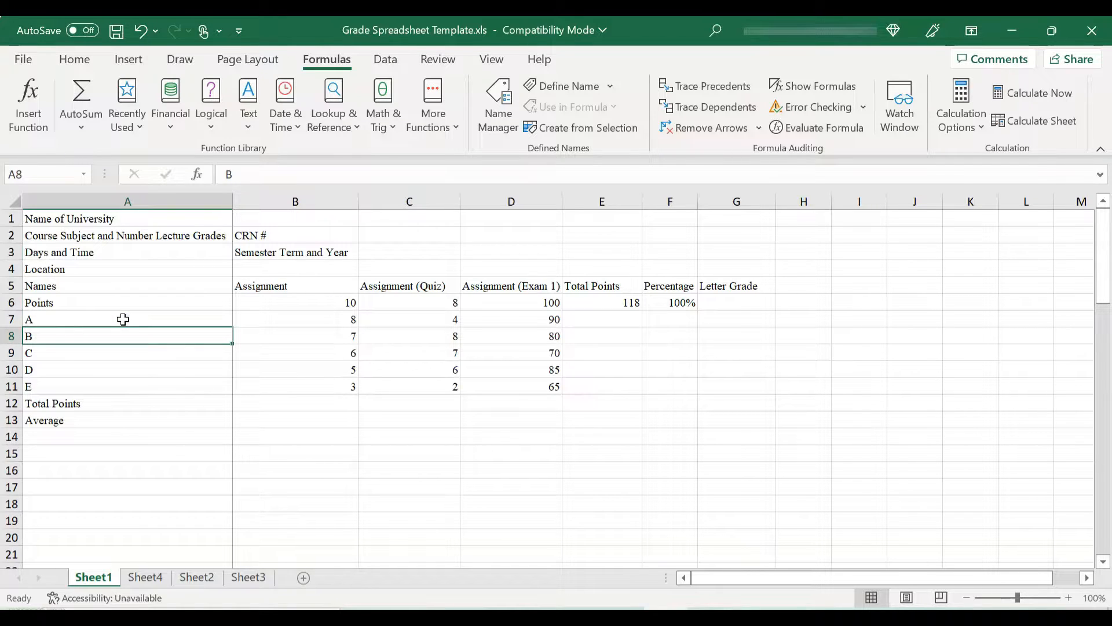
{"action": "key", "text": "Down"}
{"action": "key", "text": "Down"}
{"action": "key", "text": "Down"}
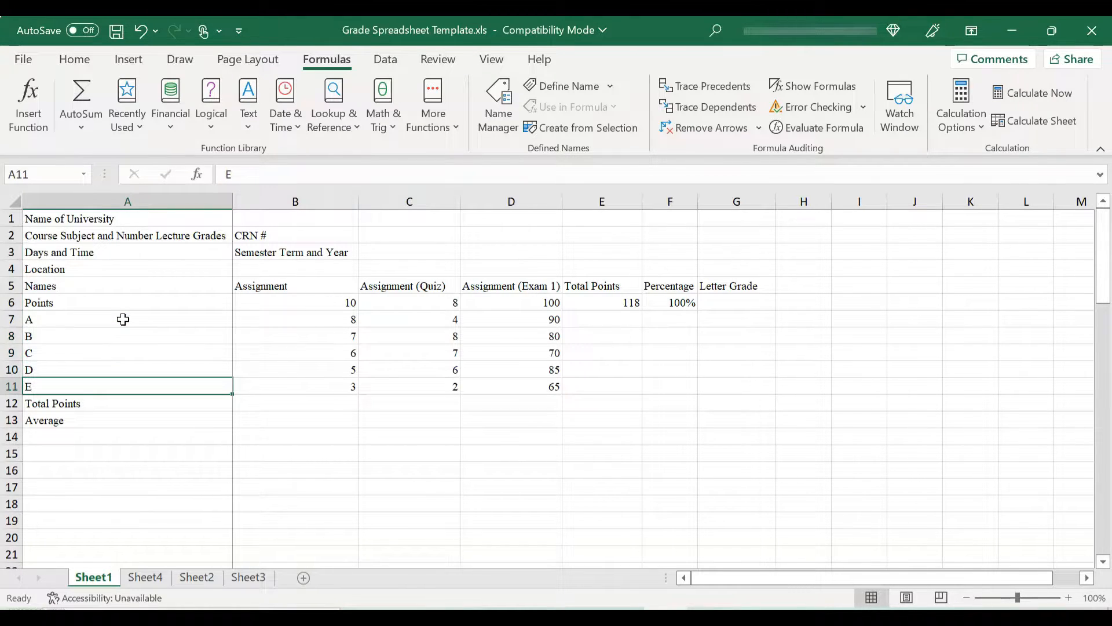
Insert an entire column before the column containing the CRN # field.
{"action": "left_click", "coordinate": [289, 232]}
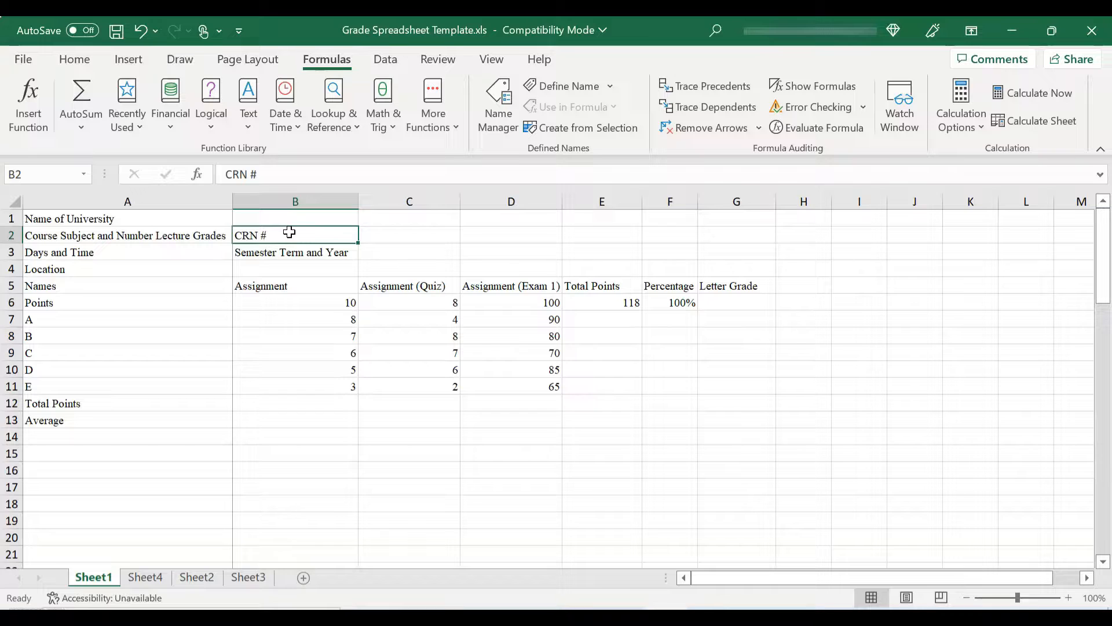
{"action": "right_click", "coordinate": [289, 232]}
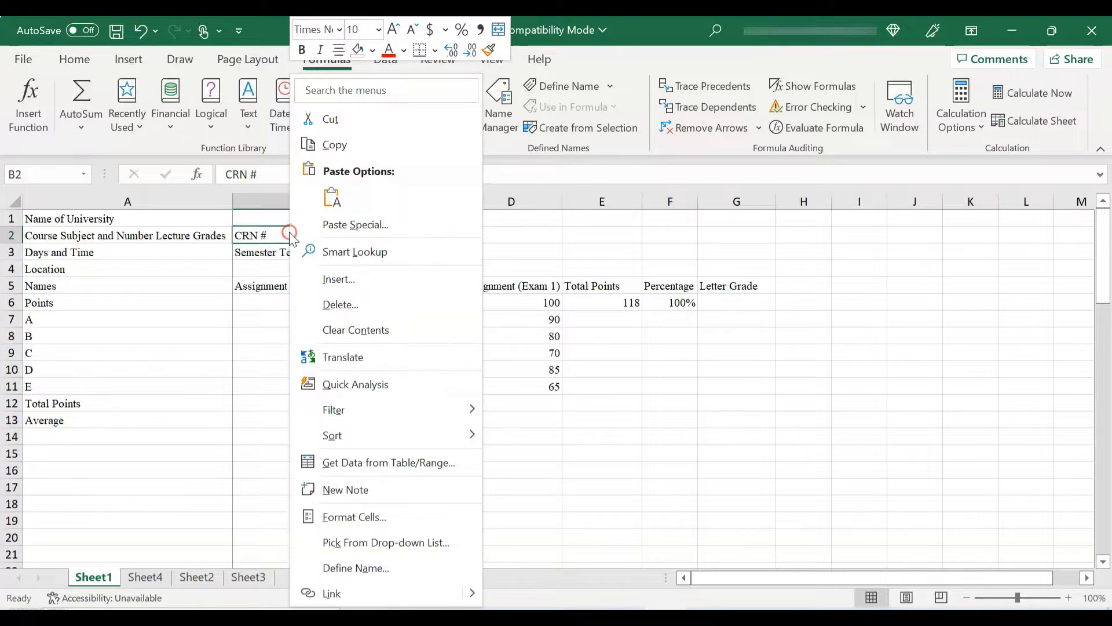
{"action": "left_click", "coordinate": [329, 279]}
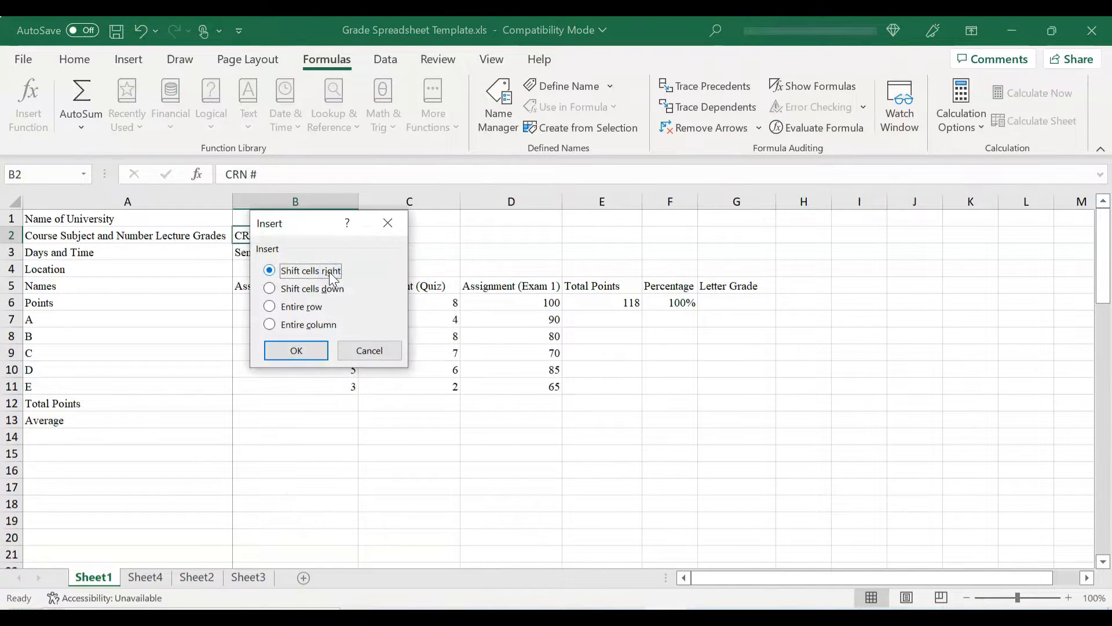
{"action": "left_click", "coordinate": [270, 324]}
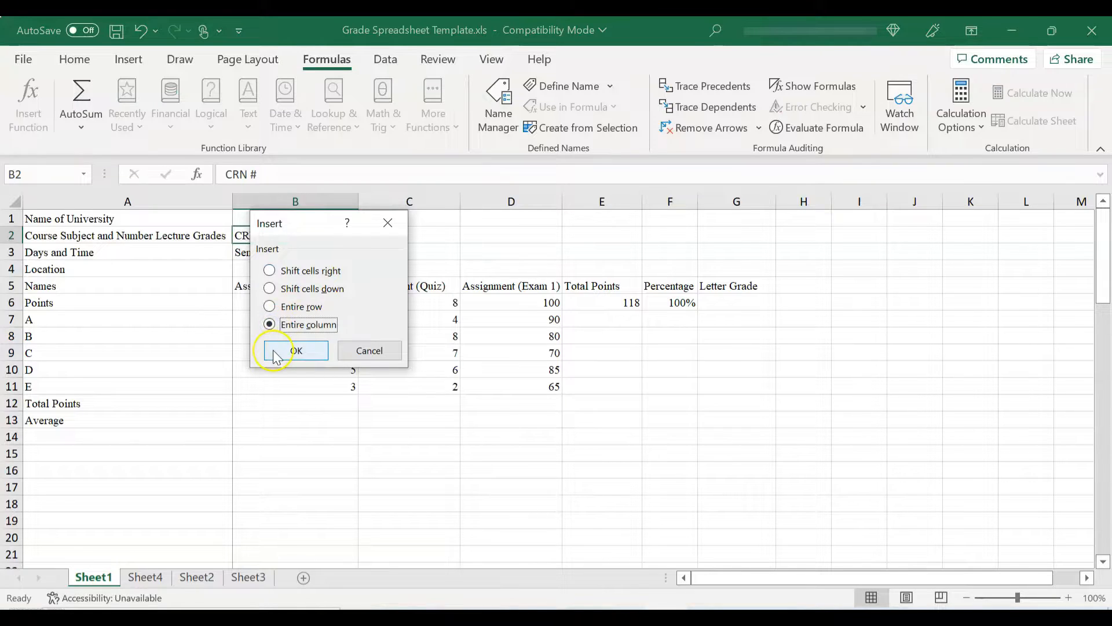
{"action": "left_click", "coordinate": [275, 351]}
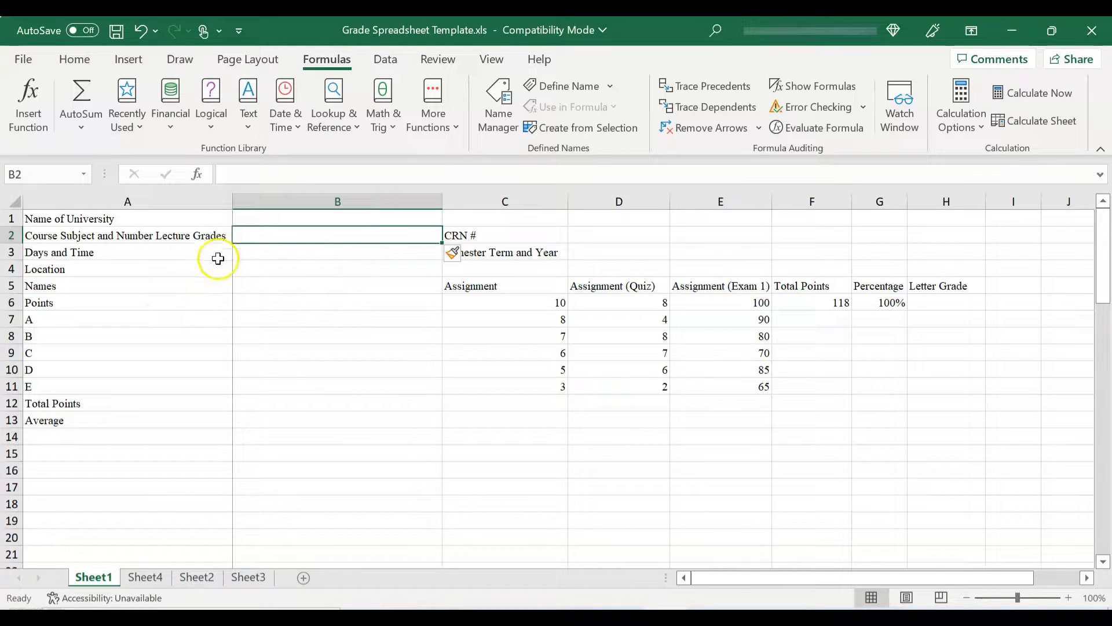
Enter the heading "ID Numbers" in cell B4 of the inserted column.
{"action": "left_click", "coordinate": [278, 264]}
{"action": "type", "text": "ID"}
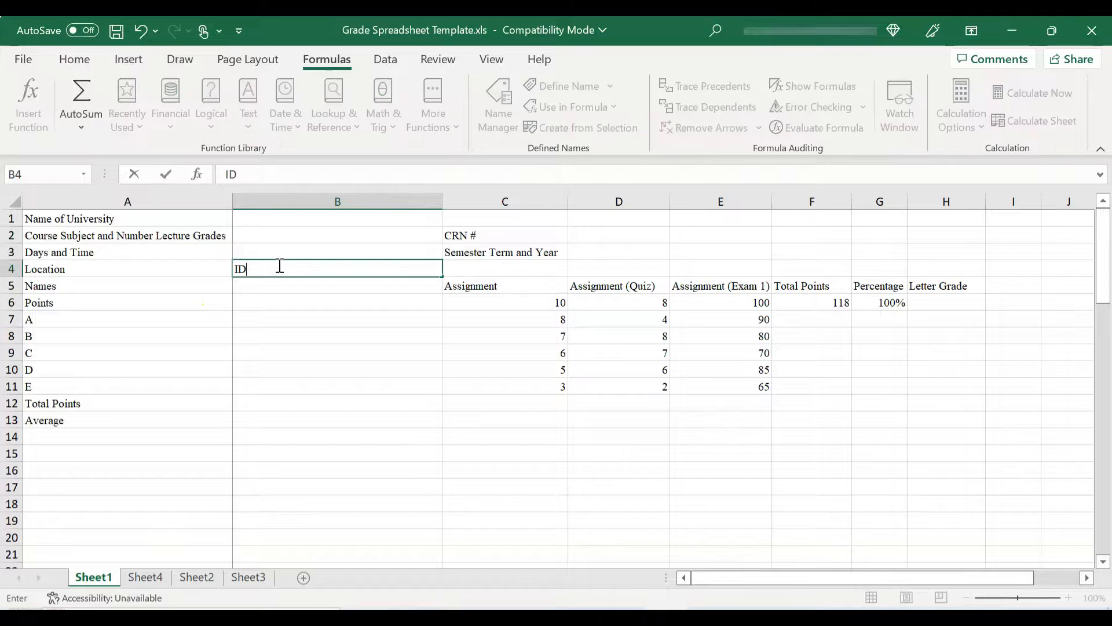
{"action": "type", "text": " Numbers"}
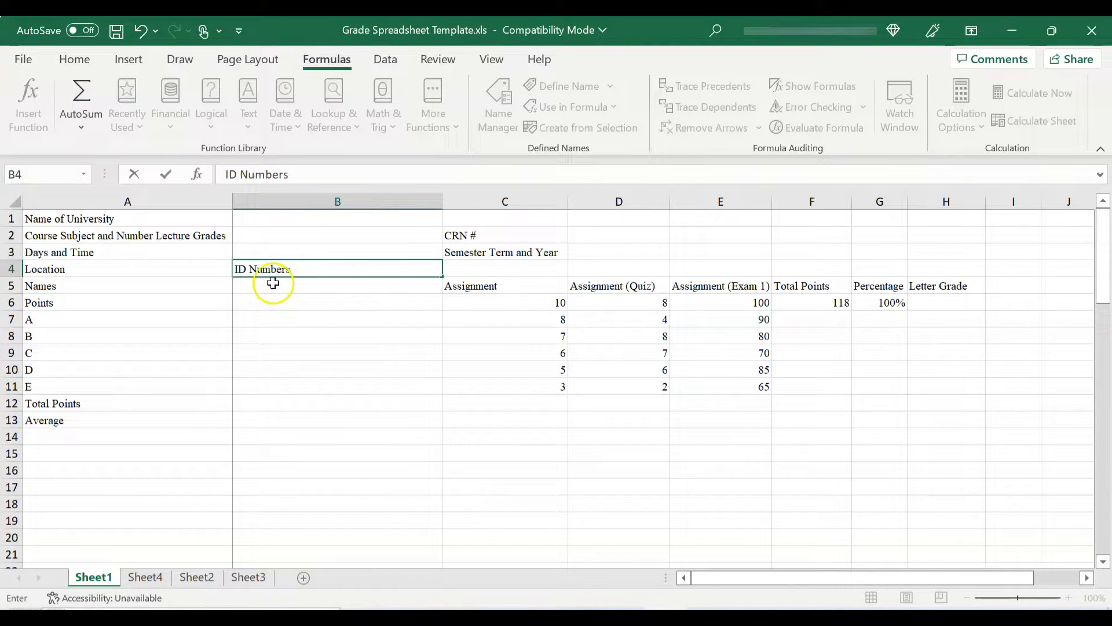
Delete the entire ID Numbers column from the sheet.
{"action": "left_click", "coordinate": [266, 248]}
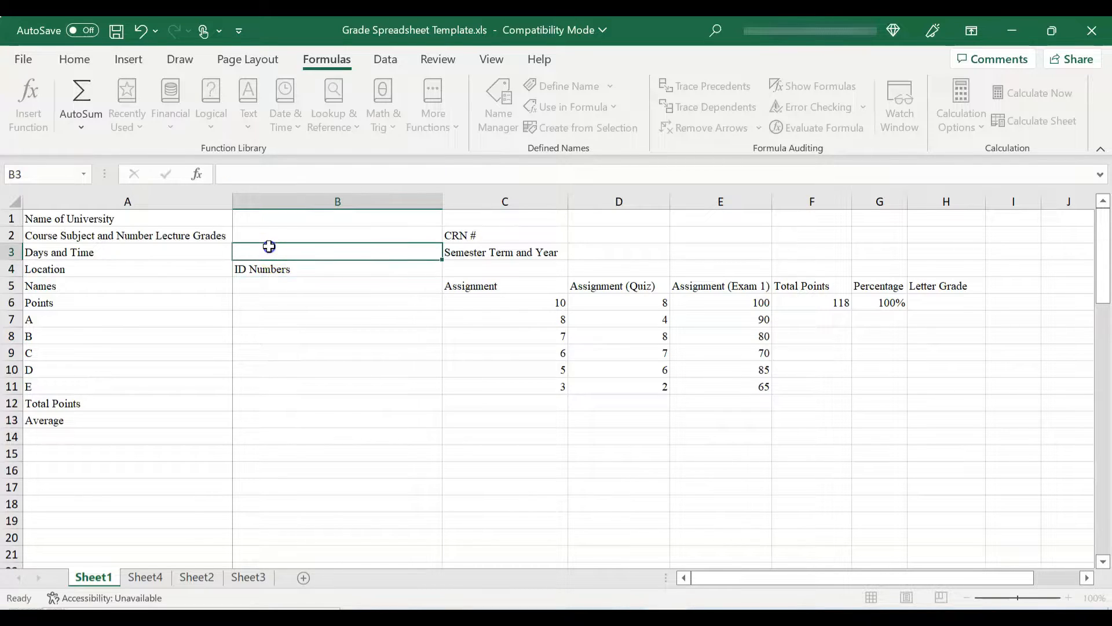
{"action": "right_click", "coordinate": [269, 250]}
{"action": "left_click", "coordinate": [294, 330]}
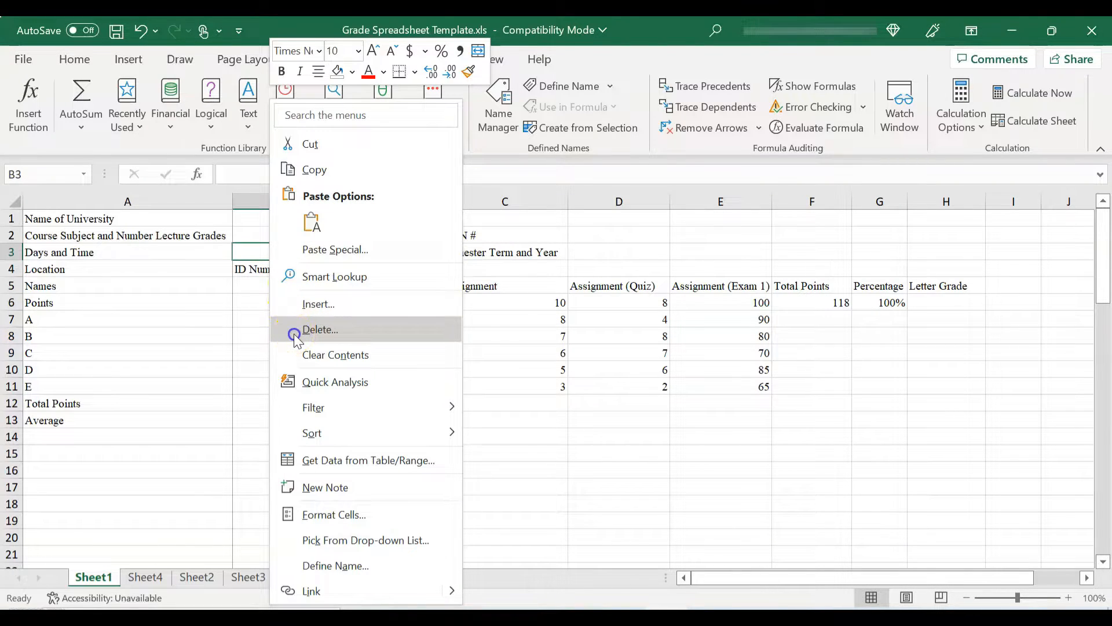
{"action": "left_click", "coordinate": [235, 387]}
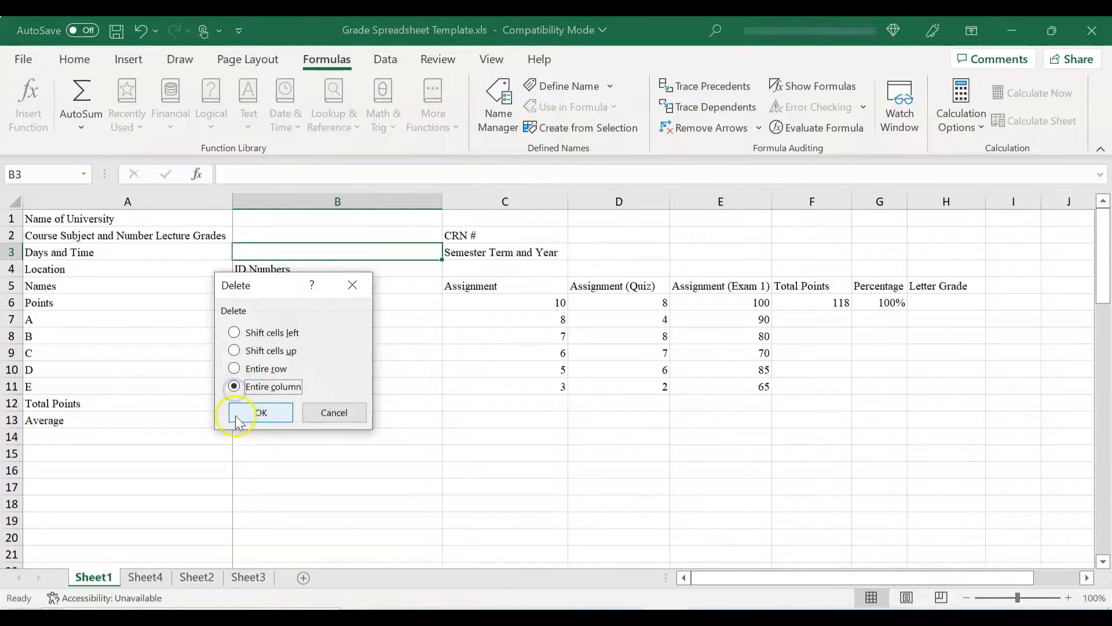
{"action": "left_click", "coordinate": [236, 413]}
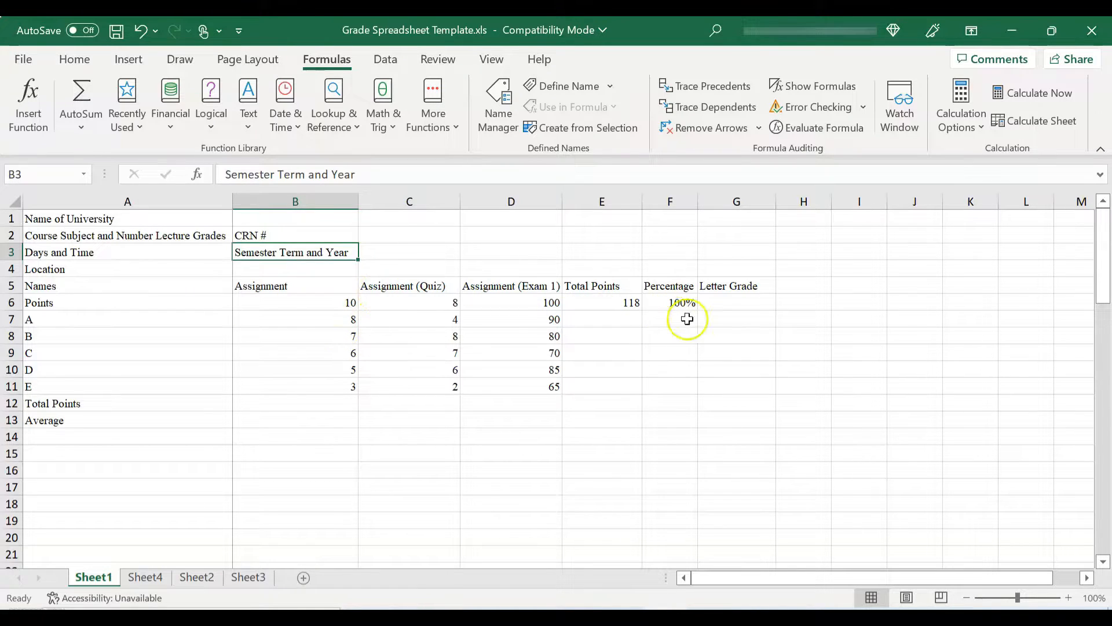
Review the assignment, quiz and exam headings and their possible points in the Points row.
{"action": "left_click", "coordinate": [304, 285]}
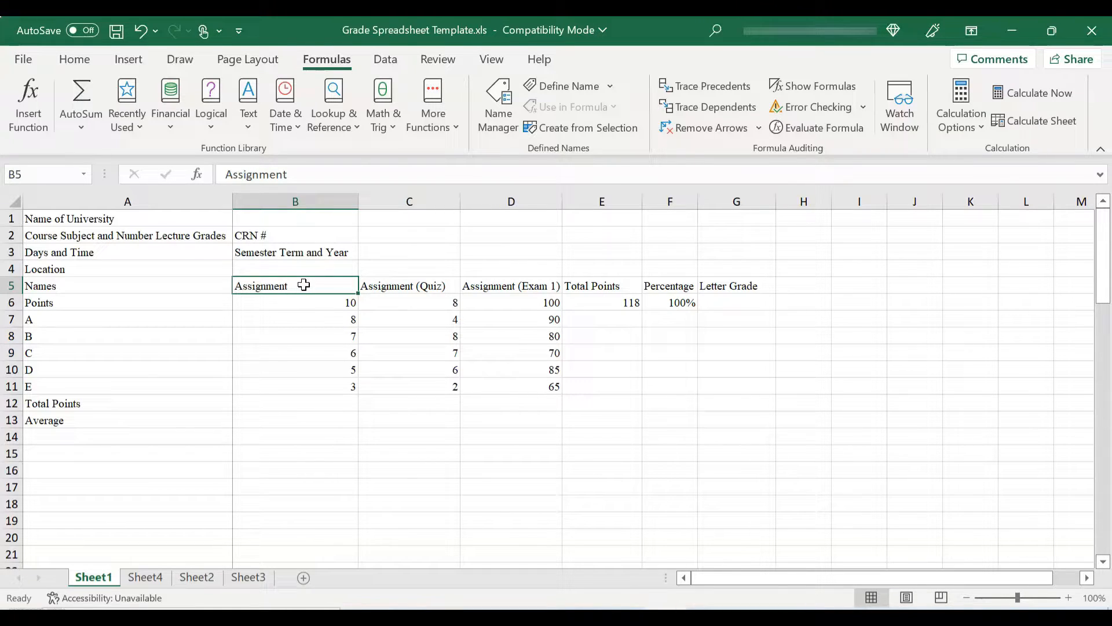
{"action": "left_click", "coordinate": [410, 285]}
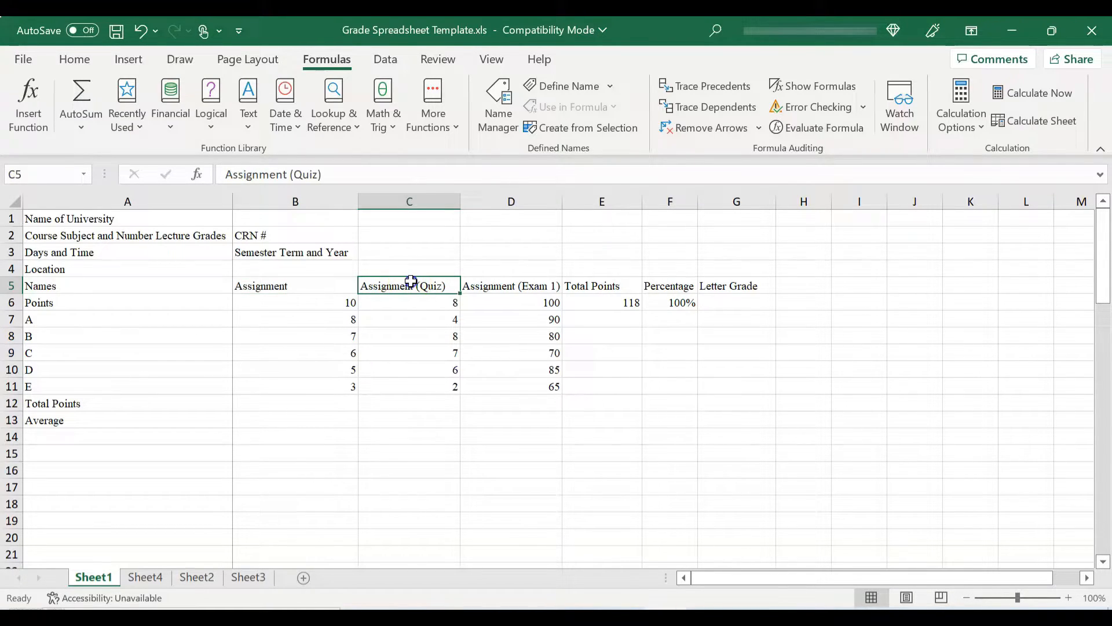
{"action": "left_click", "coordinate": [499, 286]}
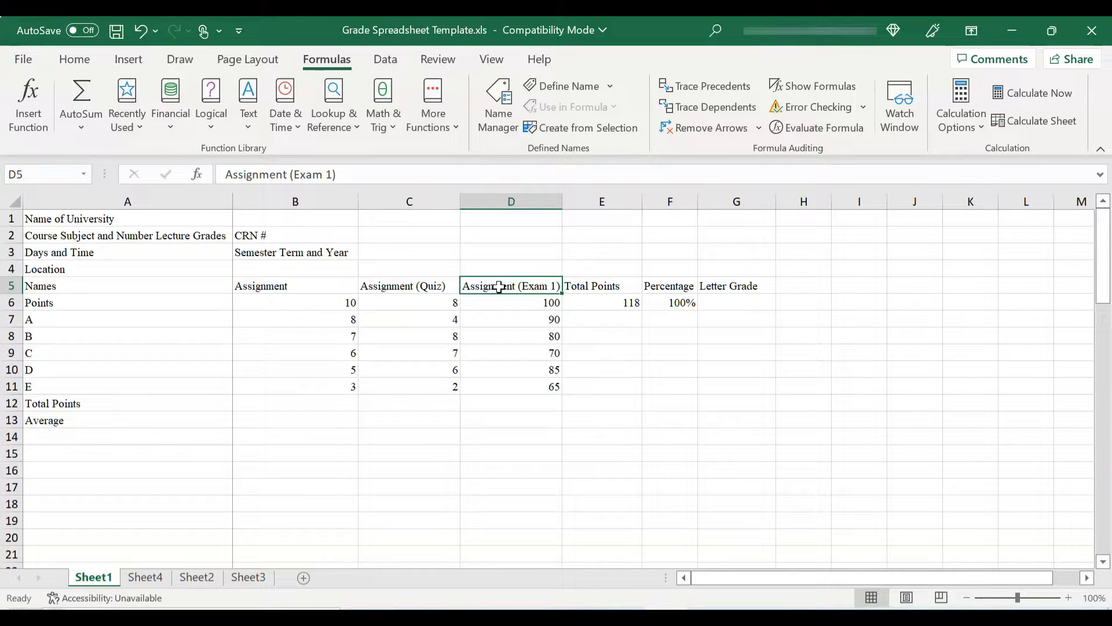
{"action": "left_click", "coordinate": [321, 307]}
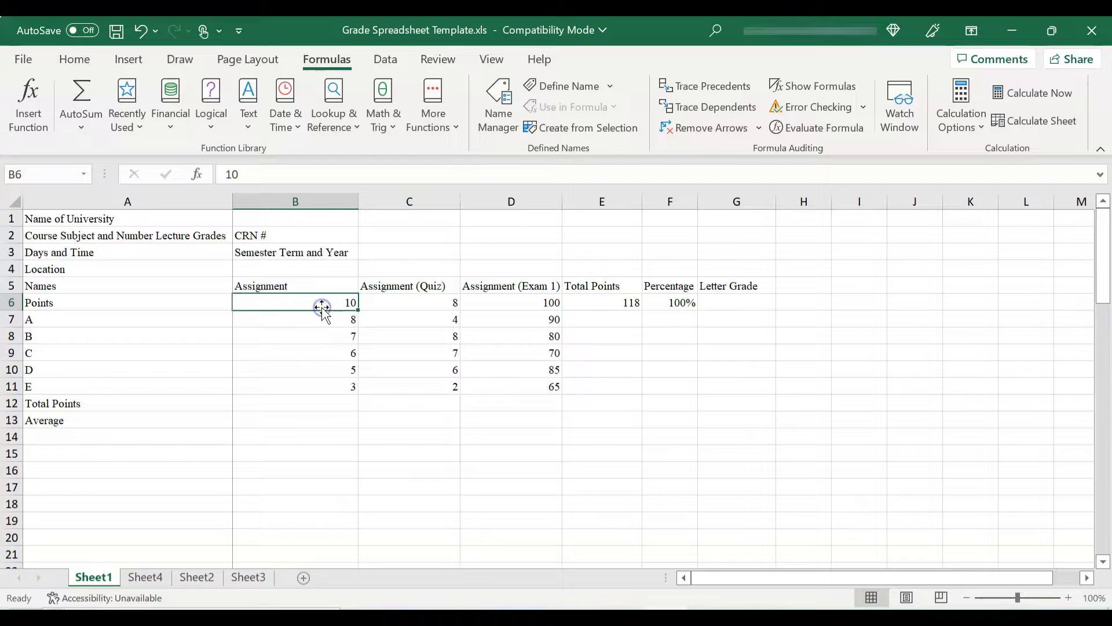
{"action": "left_click", "coordinate": [421, 301]}
{"action": "left_click", "coordinate": [498, 306]}
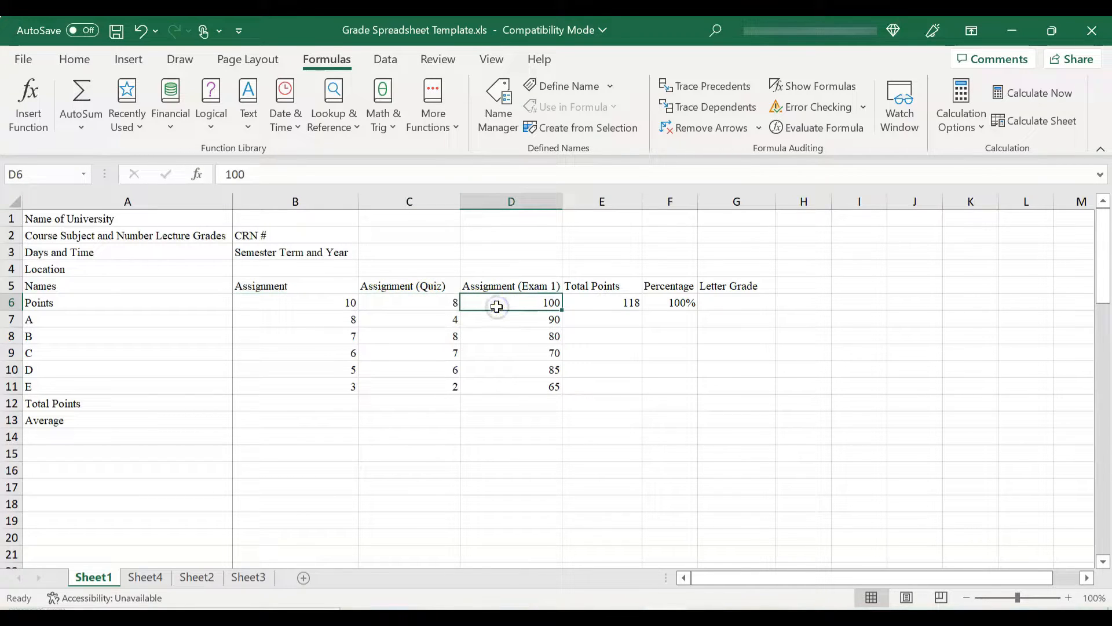
Examine how the Total Points and Percentage formulas in the Points row are built from the assignment points.
{"action": "left_click", "coordinate": [610, 303]}
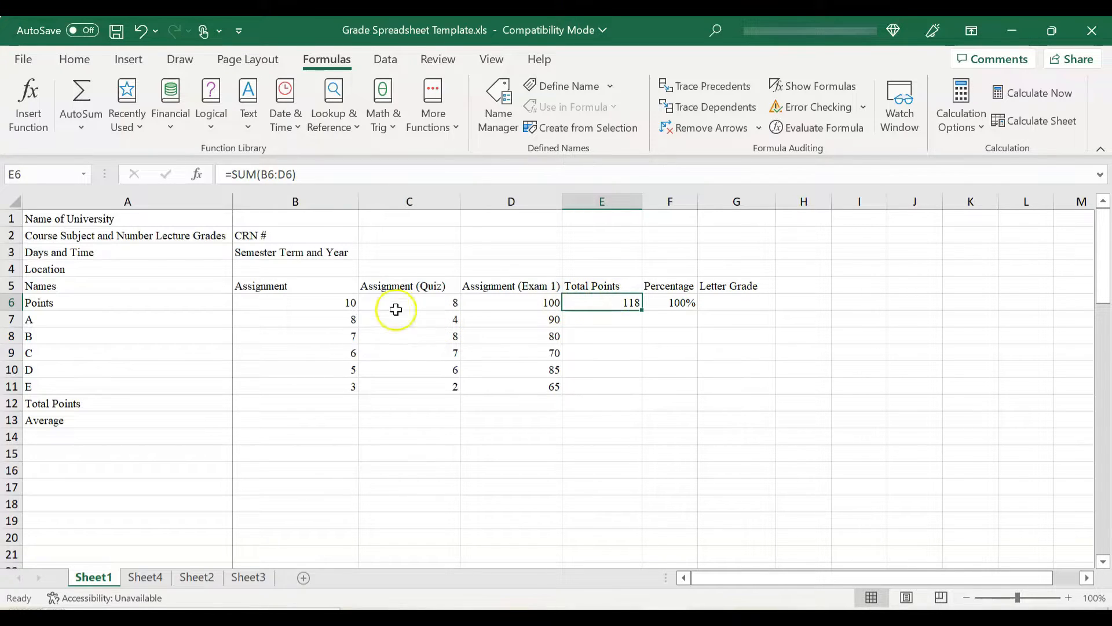
{"action": "left_click", "coordinate": [327, 302]}
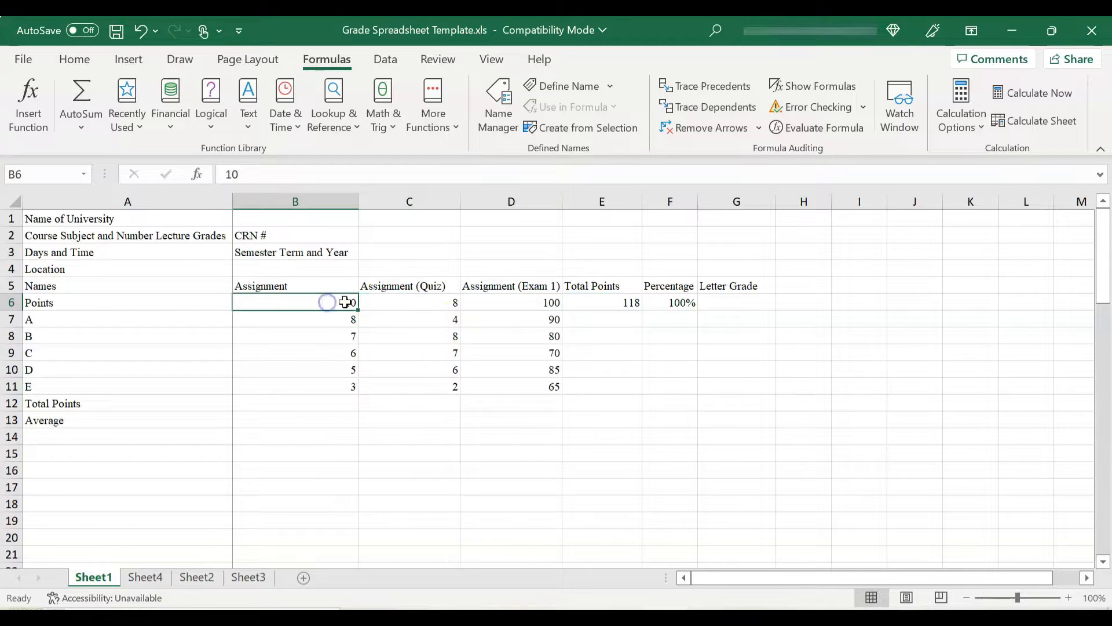
{"action": "left_click", "coordinate": [389, 303]}
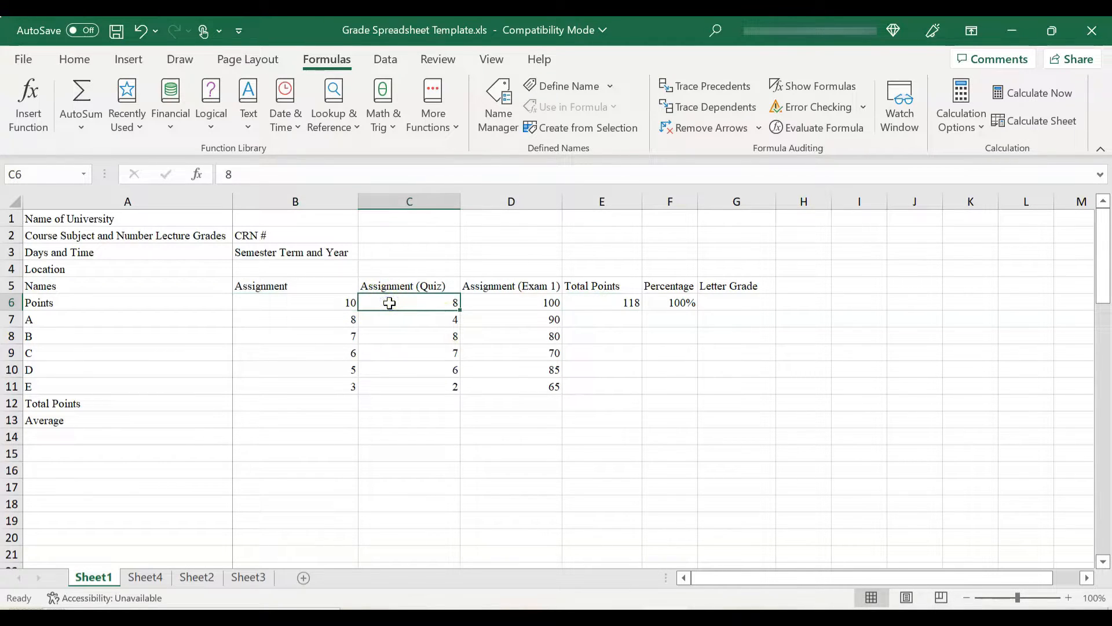
{"action": "left_click", "coordinate": [492, 306]}
{"action": "left_click", "coordinate": [605, 303]}
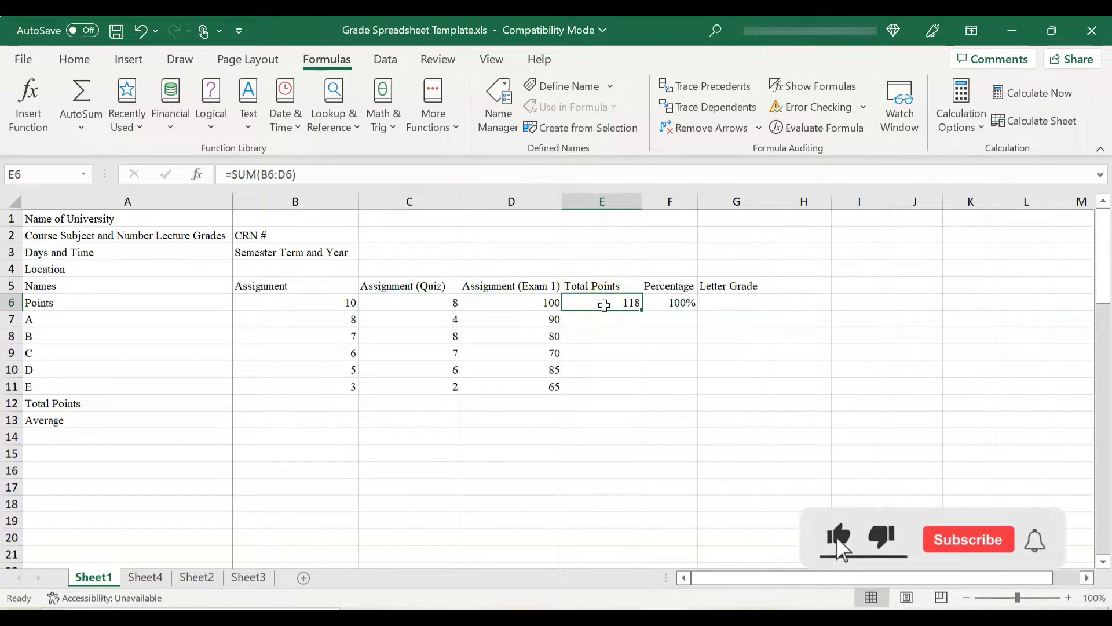
{"action": "left_click", "coordinate": [80, 129]}
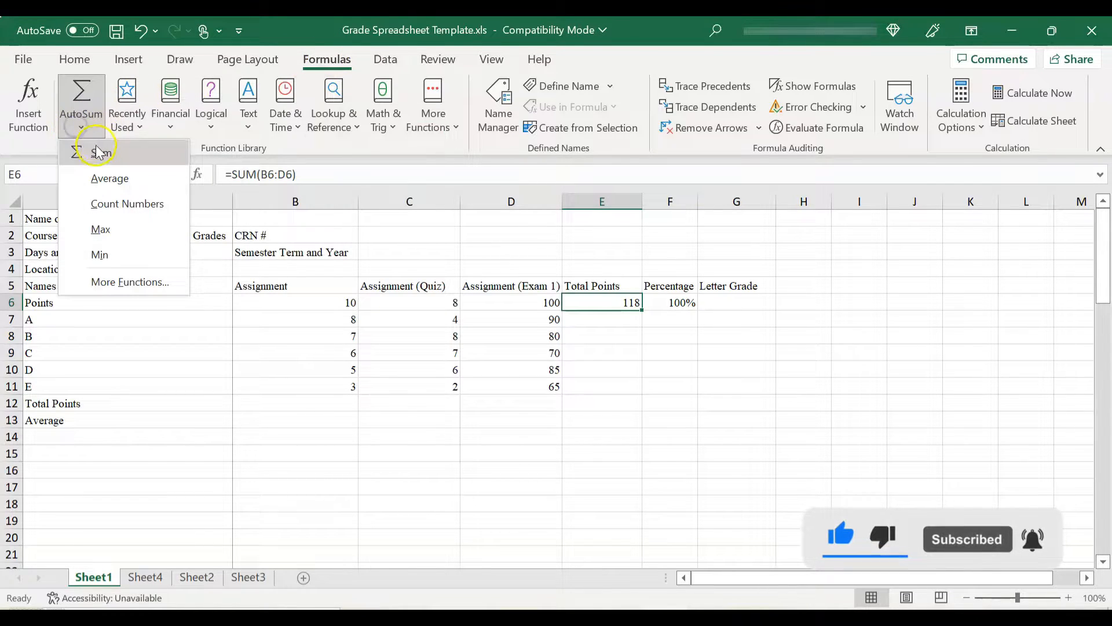
{"action": "left_click", "coordinate": [606, 334]}
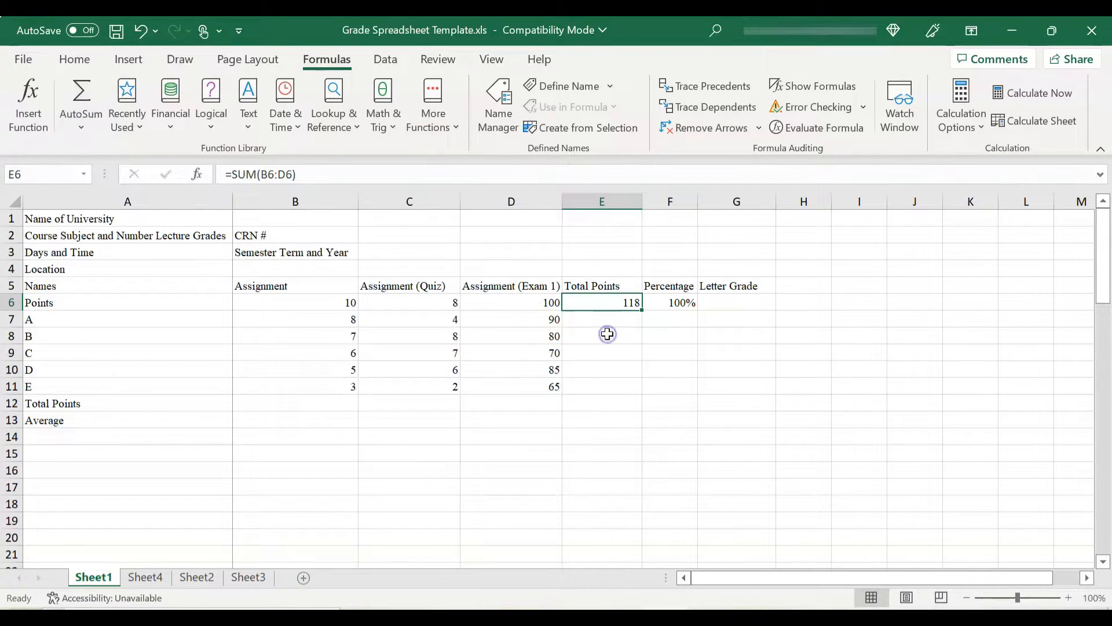
{"action": "left_click", "coordinate": [680, 304]}
{"action": "left_click", "coordinate": [650, 304]}
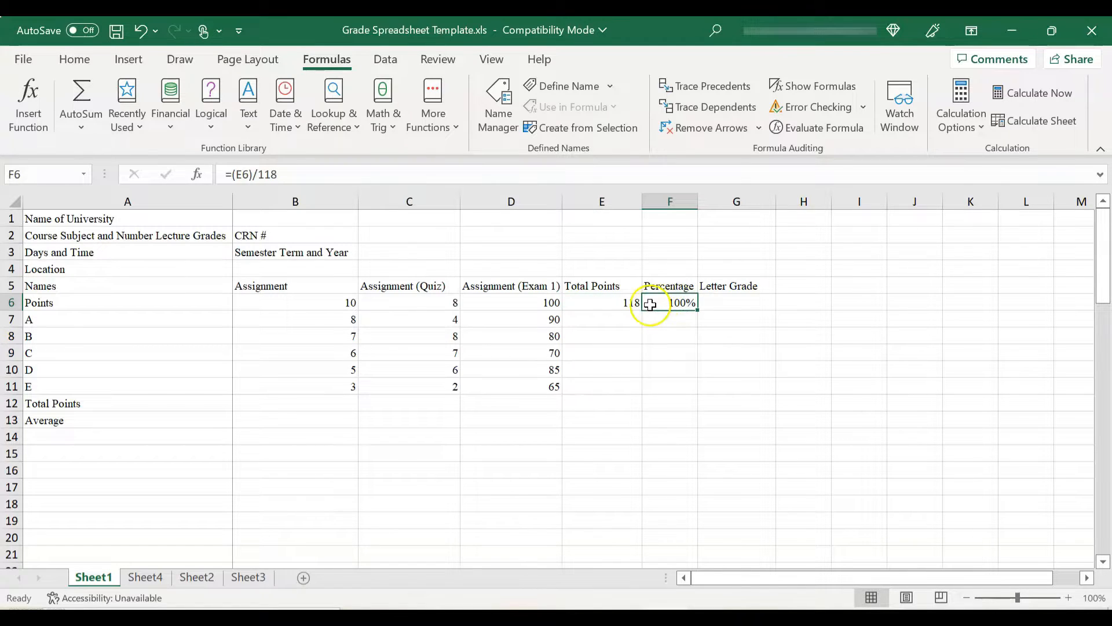
{"action": "left_click", "coordinate": [619, 302]}
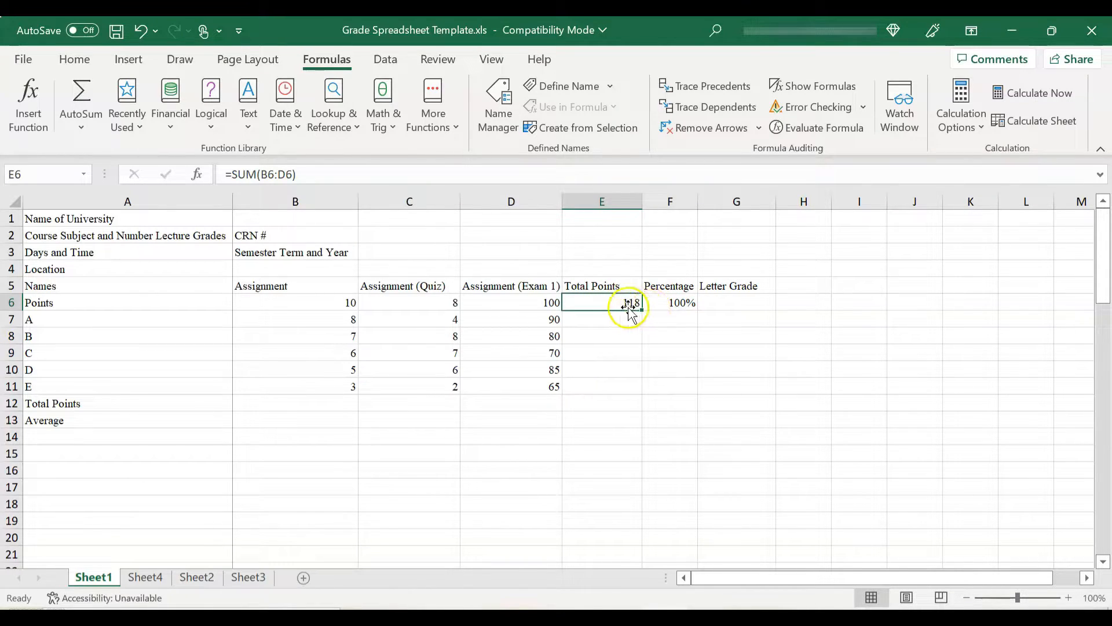
{"action": "left_click", "coordinate": [662, 303]}
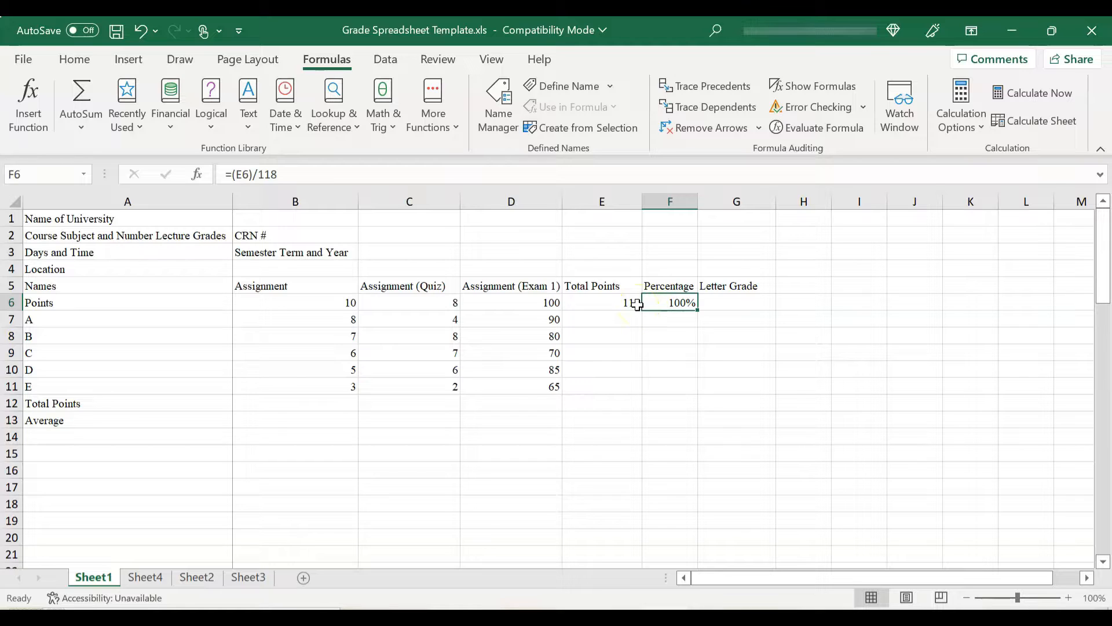
{"action": "left_click", "coordinate": [588, 303]}
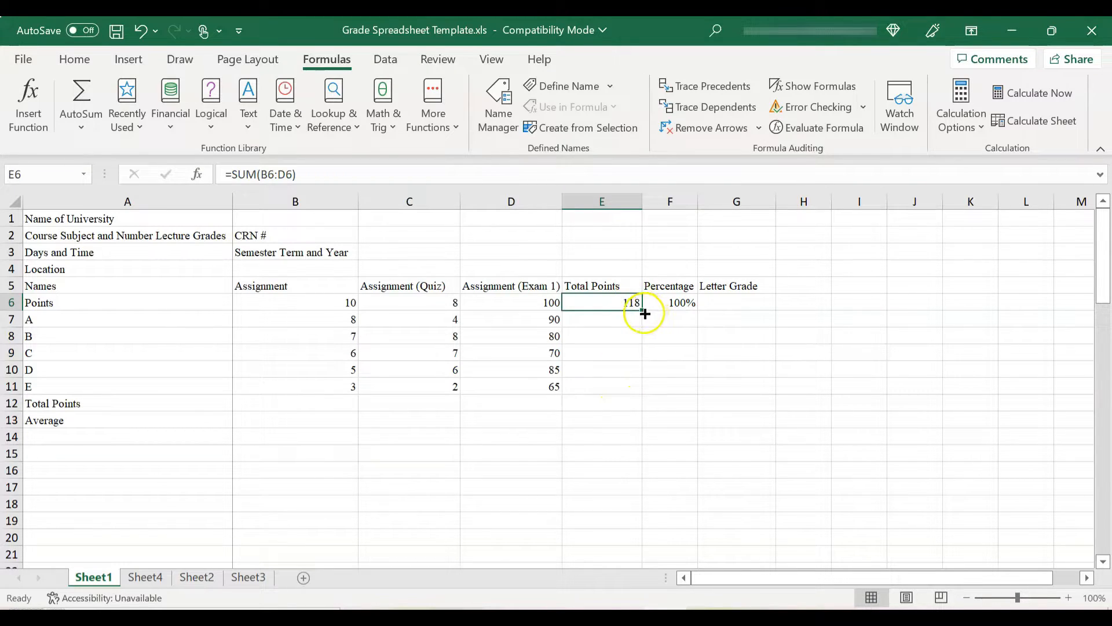
Fill the Total Points and Percentage formulas from the Points row down through student rows A to E.
{"action": "left_click_drag", "start_coordinate": [642, 310], "coordinate": [633, 391]}
{"action": "left_click", "coordinate": [676, 302]}
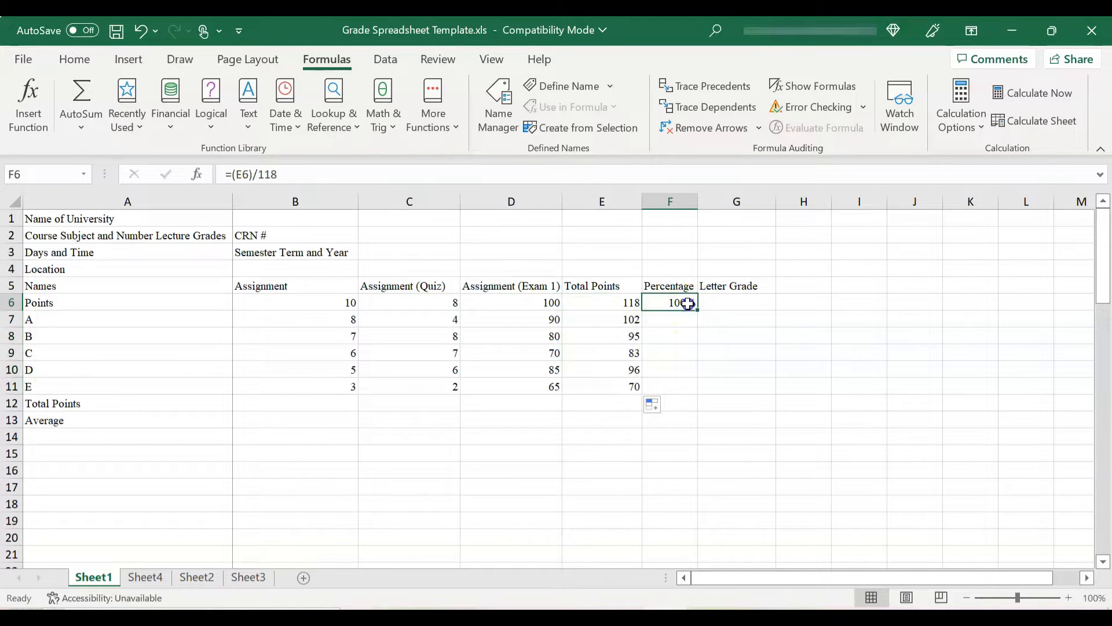
{"action": "left_click_drag", "start_coordinate": [700, 310], "coordinate": [692, 388]}
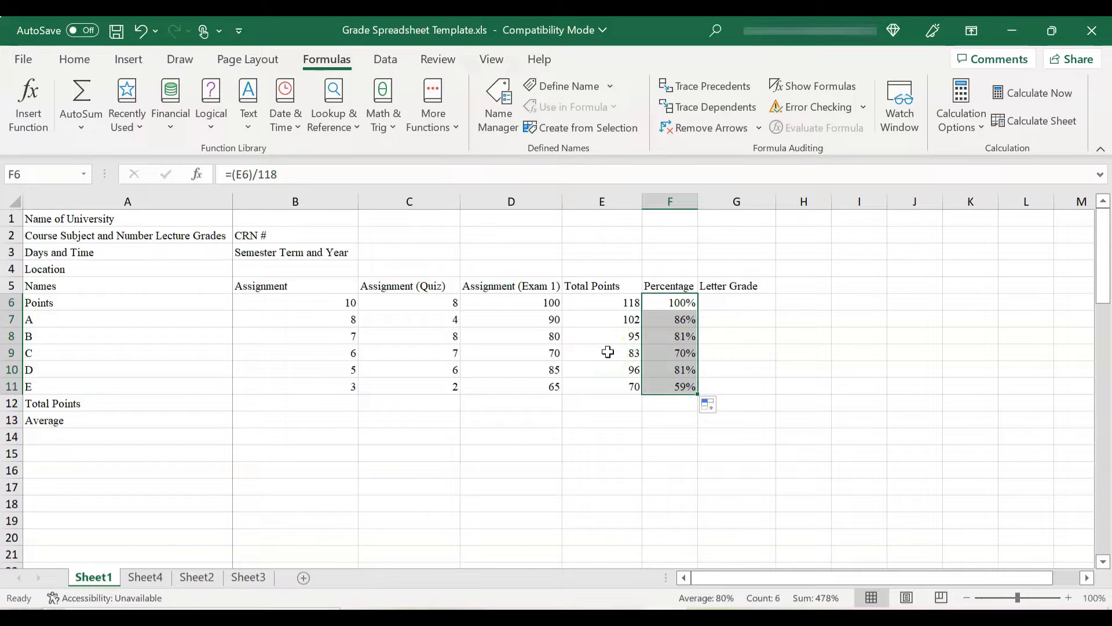
Total the students' Exam 1 scores in the Total Points row with =SUM(D7:D11), leaving out the possible points.
{"action": "left_click", "coordinate": [524, 402]}
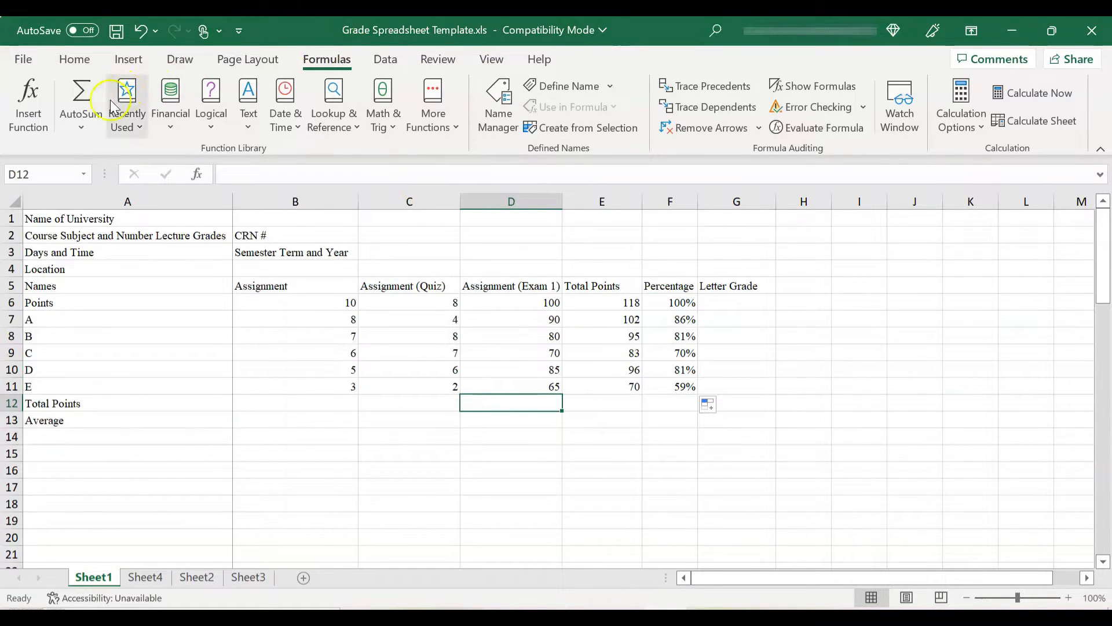
{"action": "left_click", "coordinate": [89, 107]}
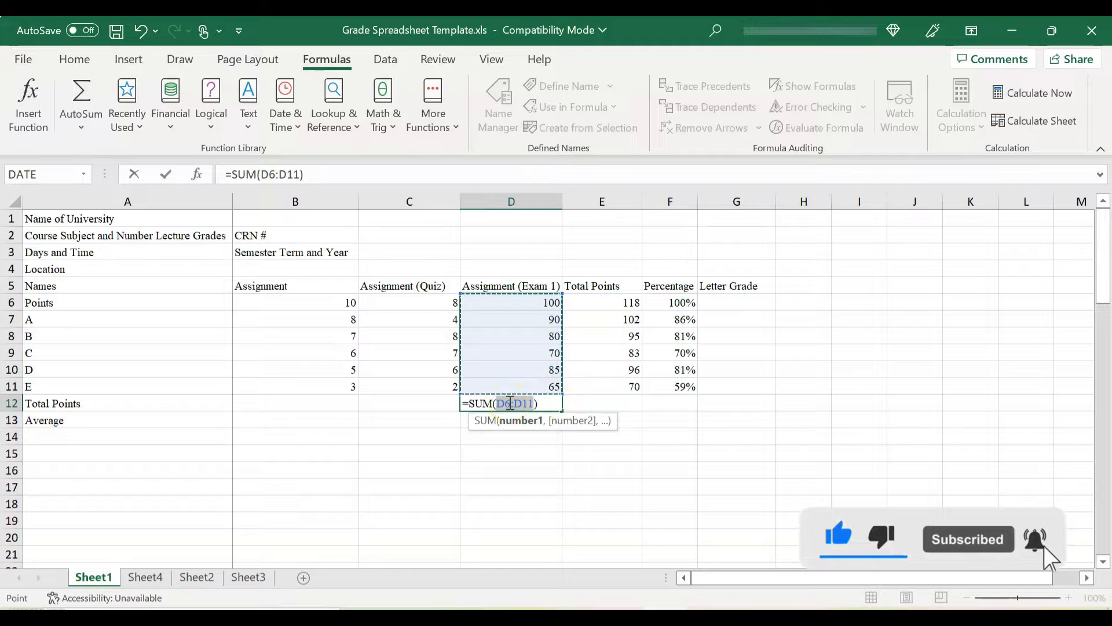
{"action": "left_click", "coordinate": [270, 180]}
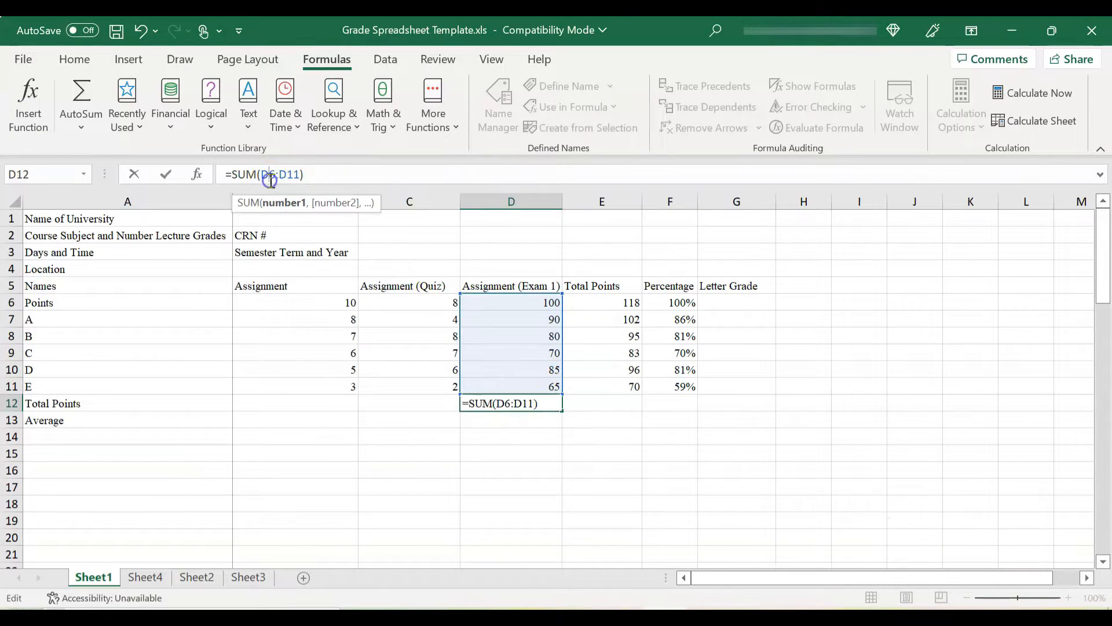
{"action": "key", "text": "Delete"}
{"action": "type", "text": "7"}
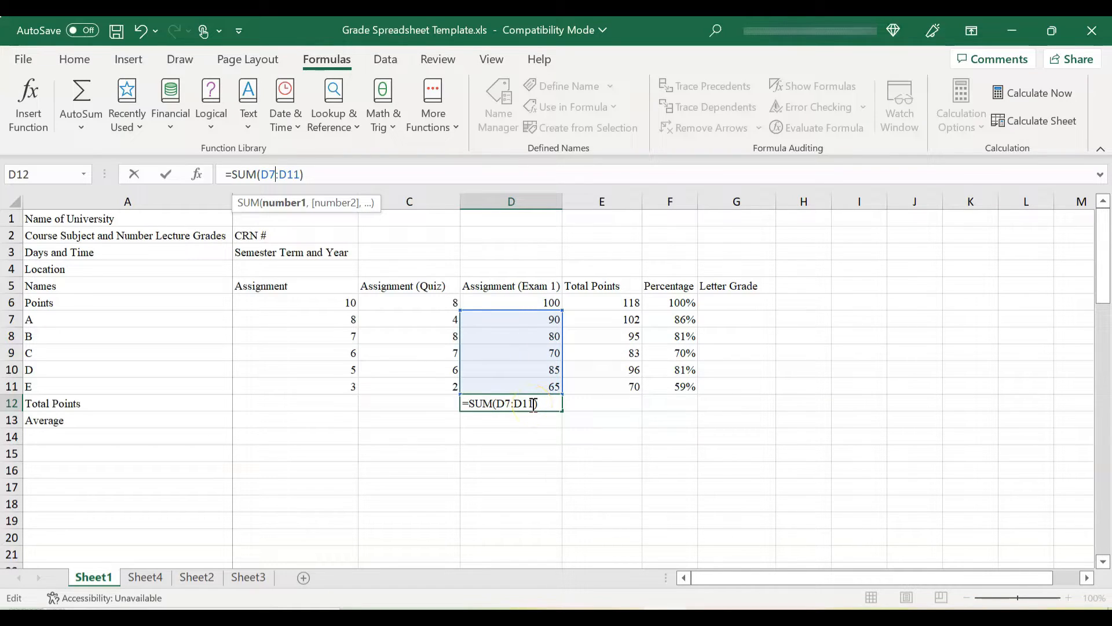
{"action": "key", "text": "Return"}
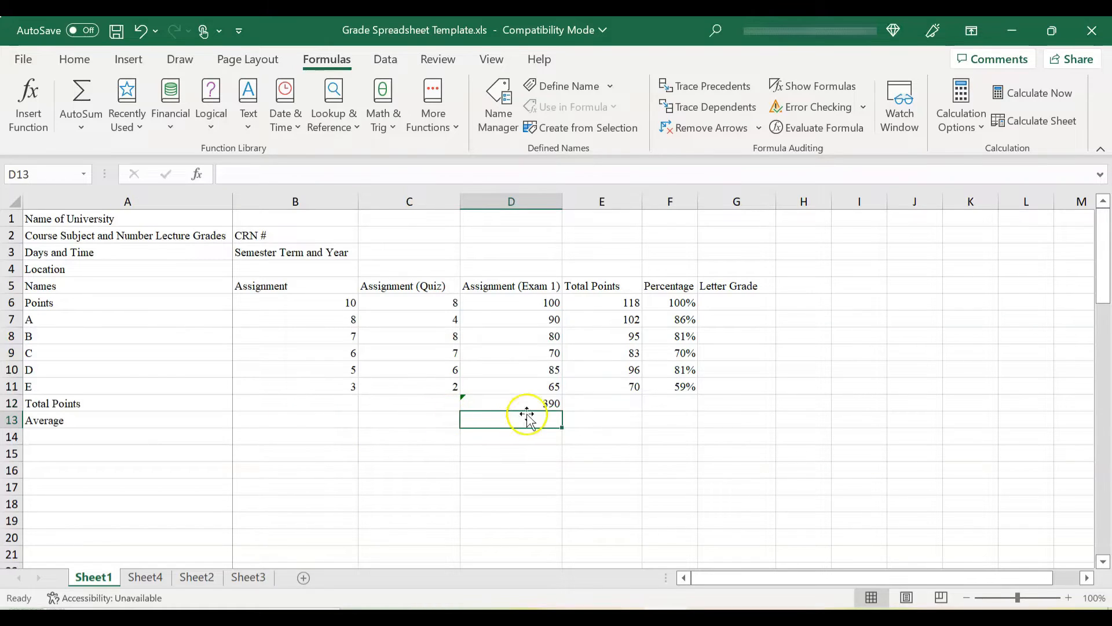
{"action": "left_click", "coordinate": [539, 403]}
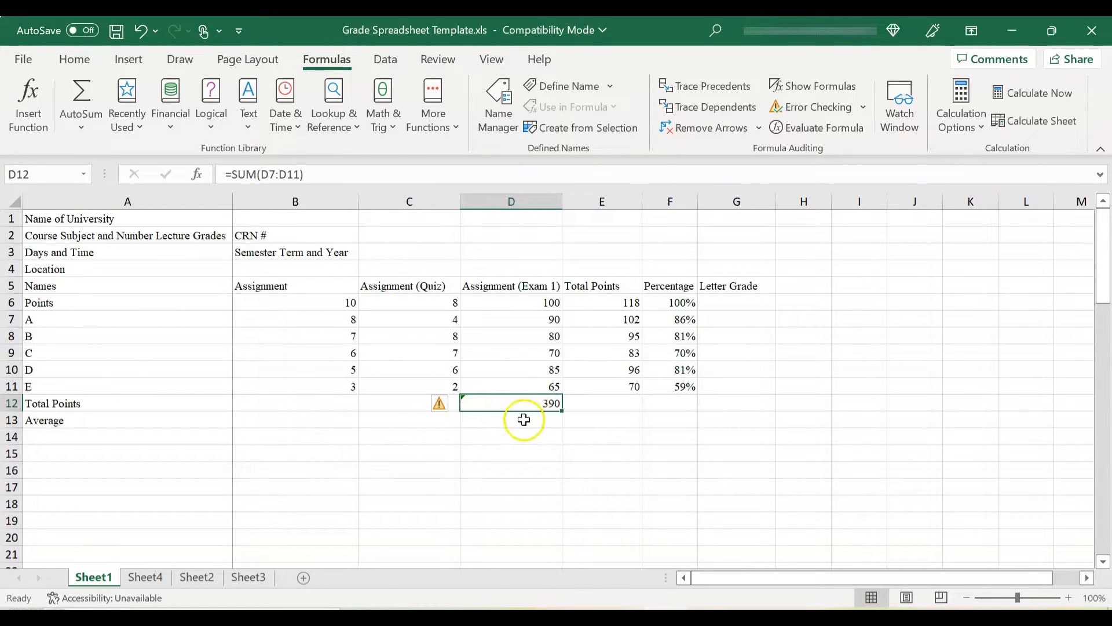
Average the students' Exam 1 scores in the Average row with =AVERAGE(D7:D11), excluding the possible points and total.
{"action": "left_click", "coordinate": [524, 420]}
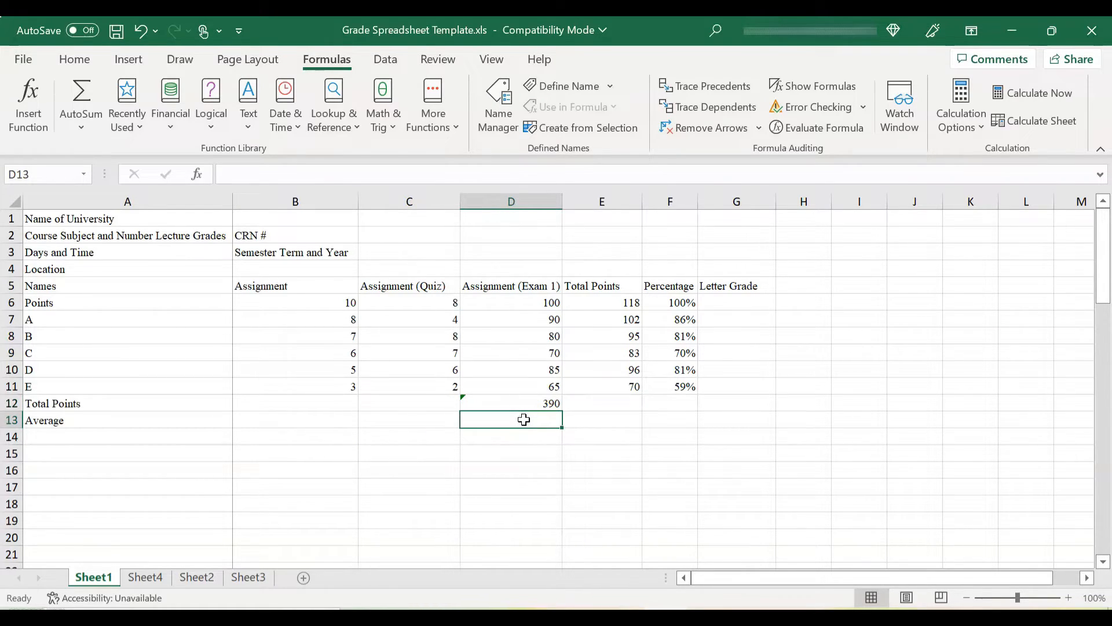
{"action": "left_click", "coordinate": [83, 125]}
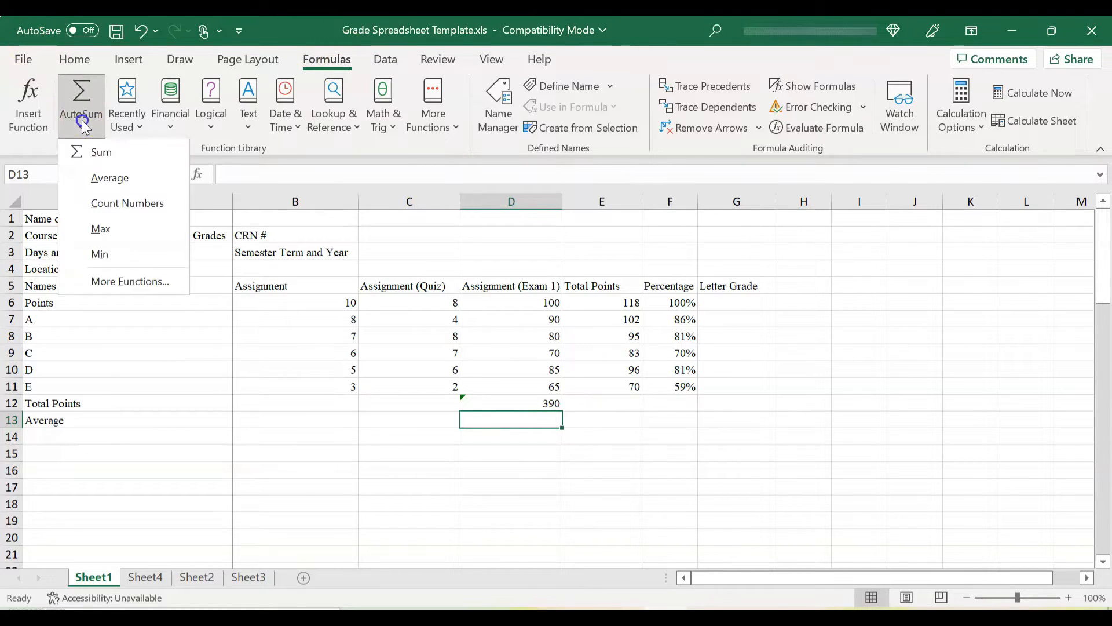
{"action": "left_click", "coordinate": [103, 180]}
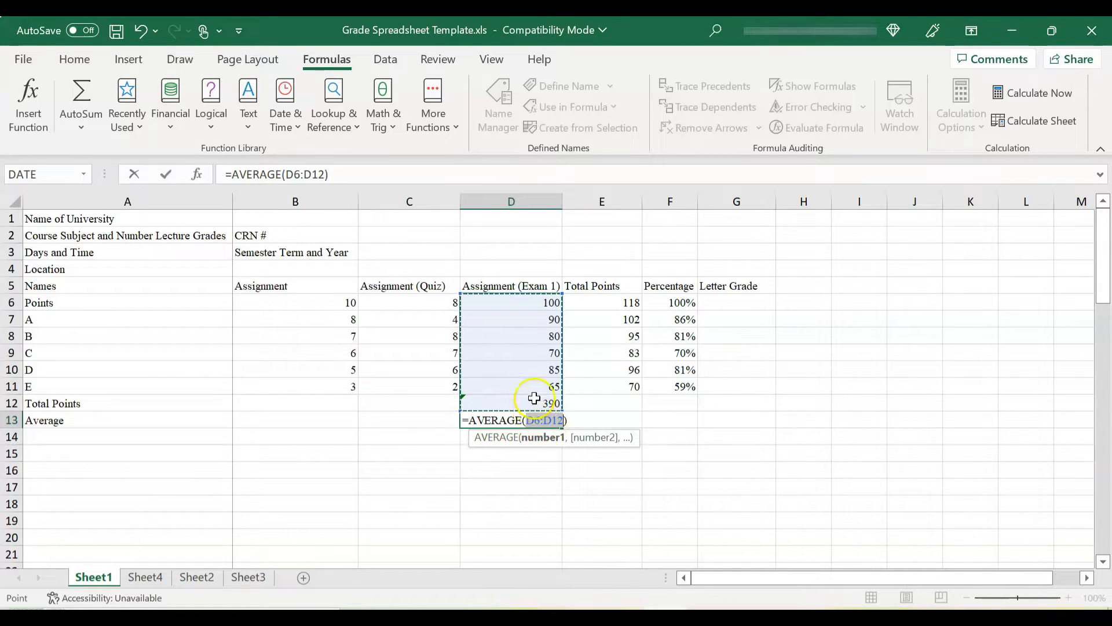
{"action": "left_click", "coordinate": [296, 174]}
{"action": "key", "text": "BackSpace"}
{"action": "type", "text": "7"}
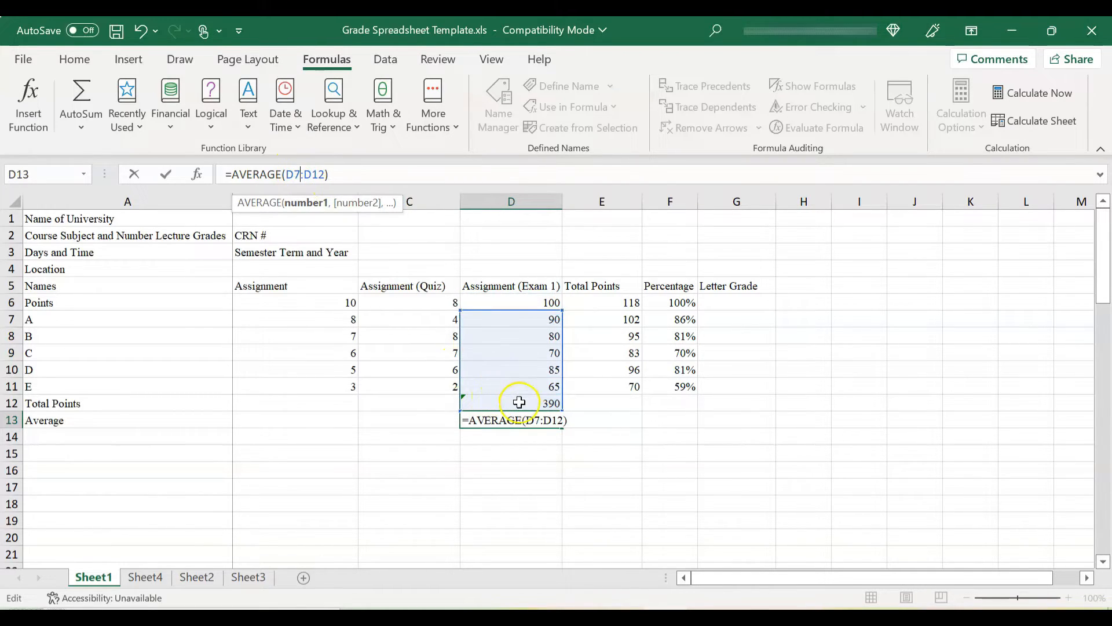
{"action": "left_click", "coordinate": [318, 172]}
{"action": "key", "text": "Delete"}
{"action": "type", "text": "1"}
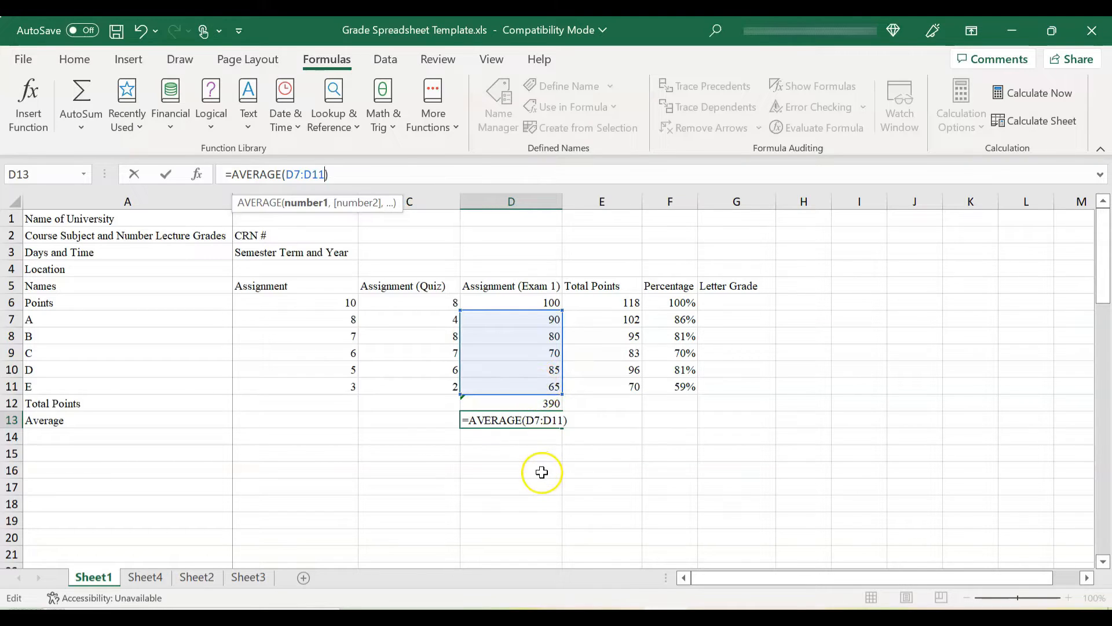
{"action": "left_click", "coordinate": [521, 449]}
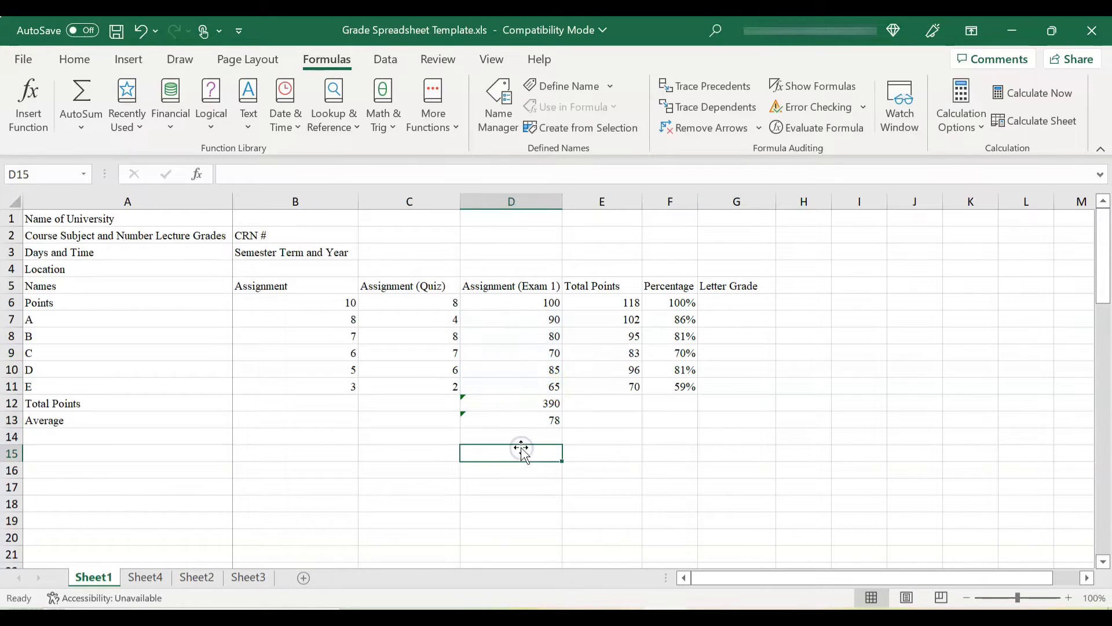
{"action": "left_click", "coordinate": [521, 421]}
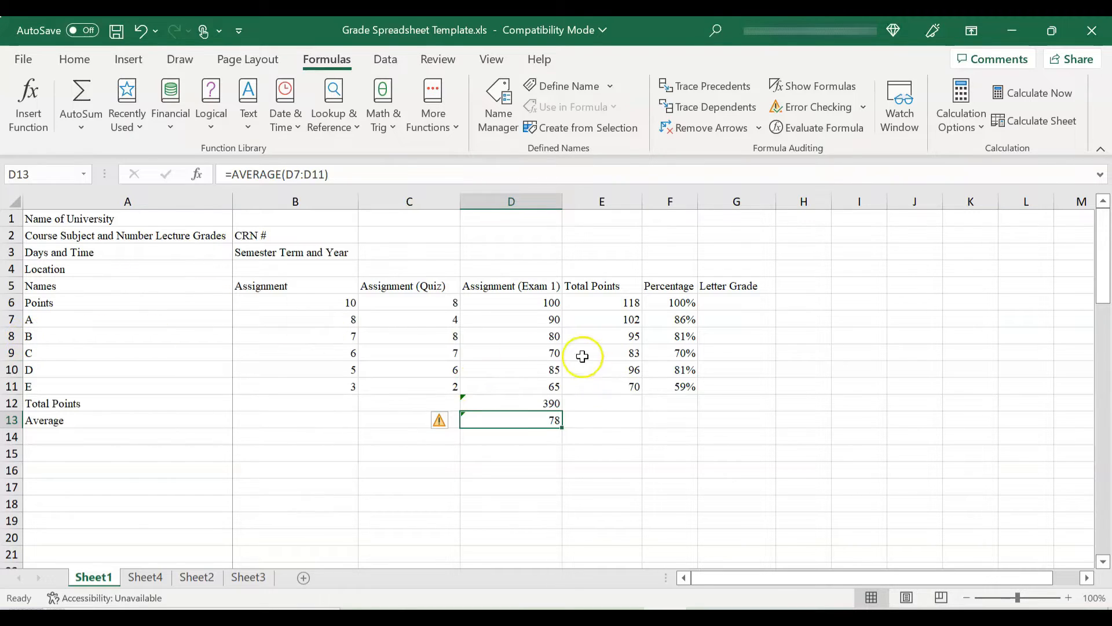
Set student B's Exam 1 score to 0.
{"action": "left_click", "coordinate": [510, 338]}
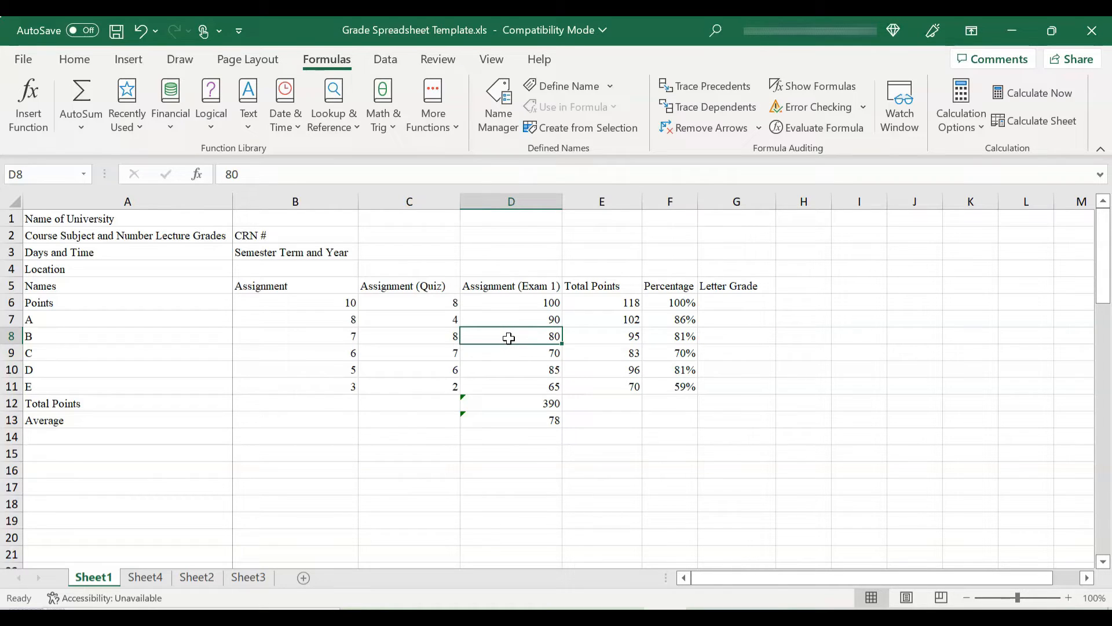
{"action": "type", "text": "0"}
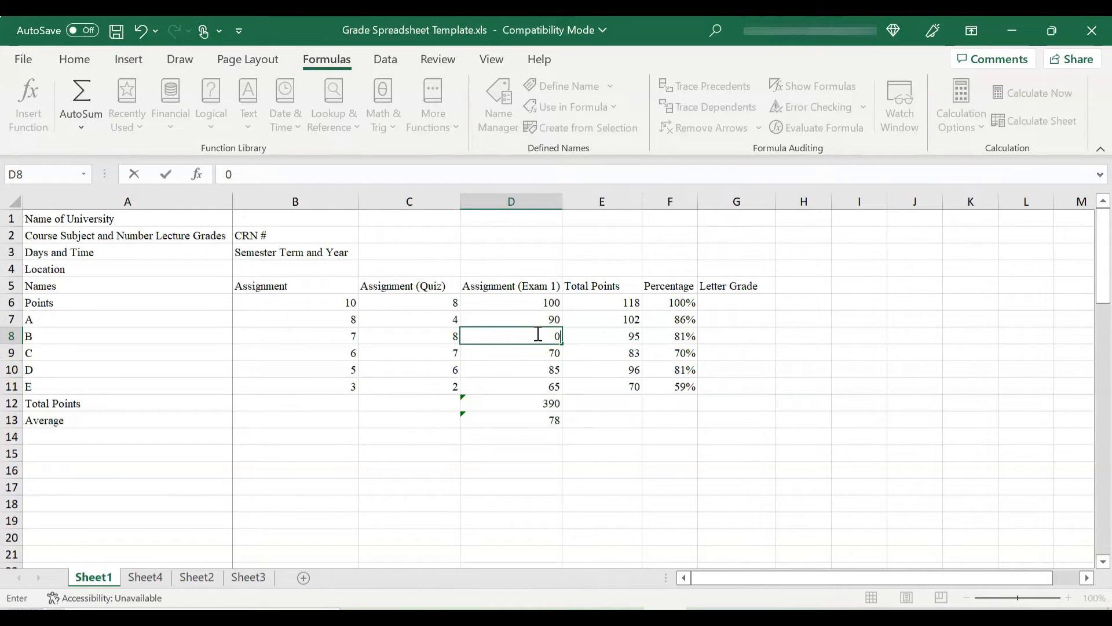
{"action": "left_click", "coordinate": [535, 440]}
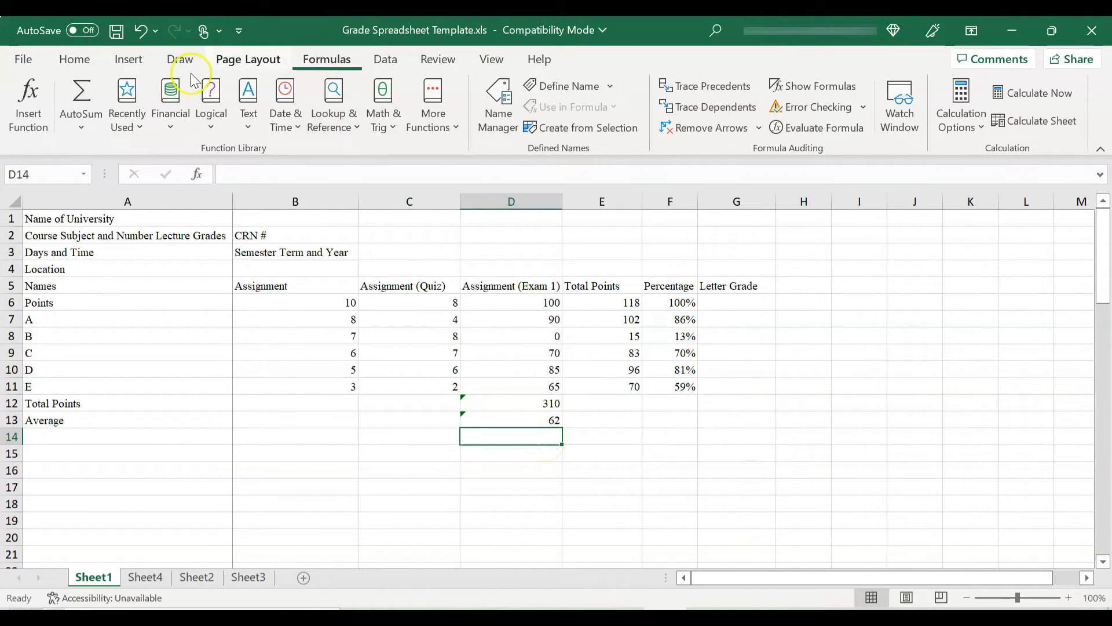
Enter the formula =(D12)/4 in cell D14 to average the Exam 1 total over four students.
{"action": "left_click", "coordinate": [79, 127]}
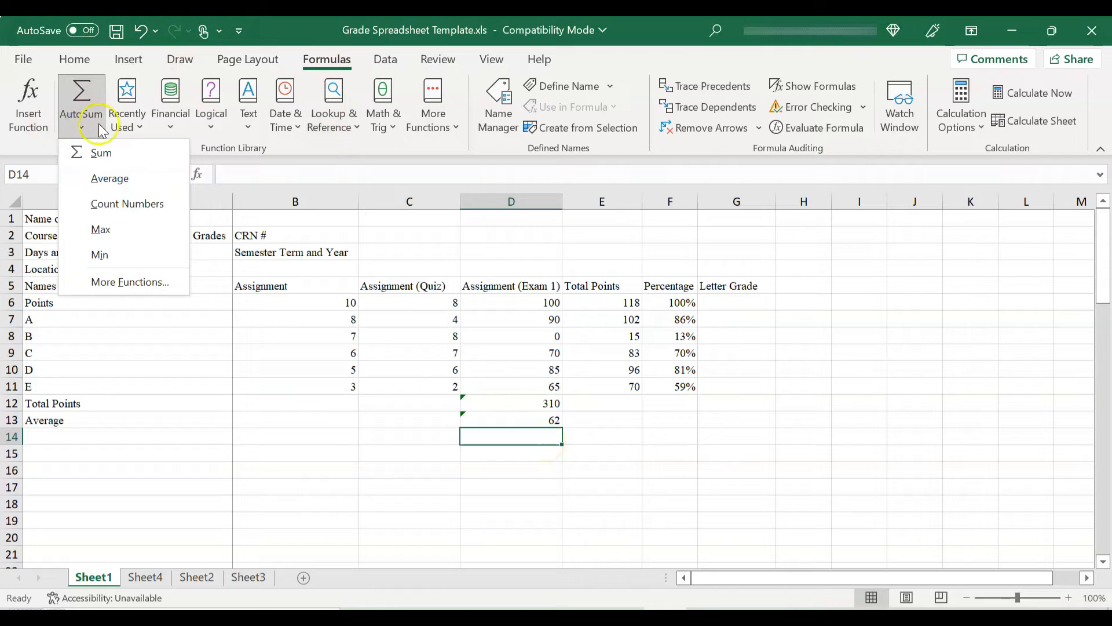
{"action": "left_click", "coordinate": [110, 152]}
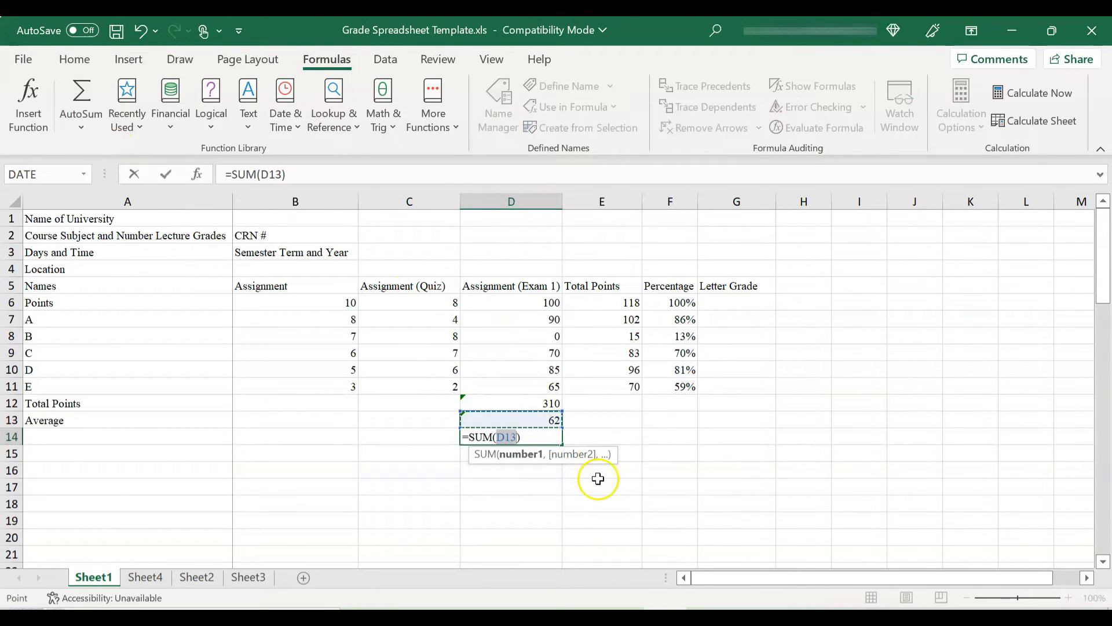
{"action": "left_click", "coordinate": [551, 419]}
{"action": "left_click", "coordinate": [263, 175]}
{"action": "left_click", "coordinate": [275, 175]}
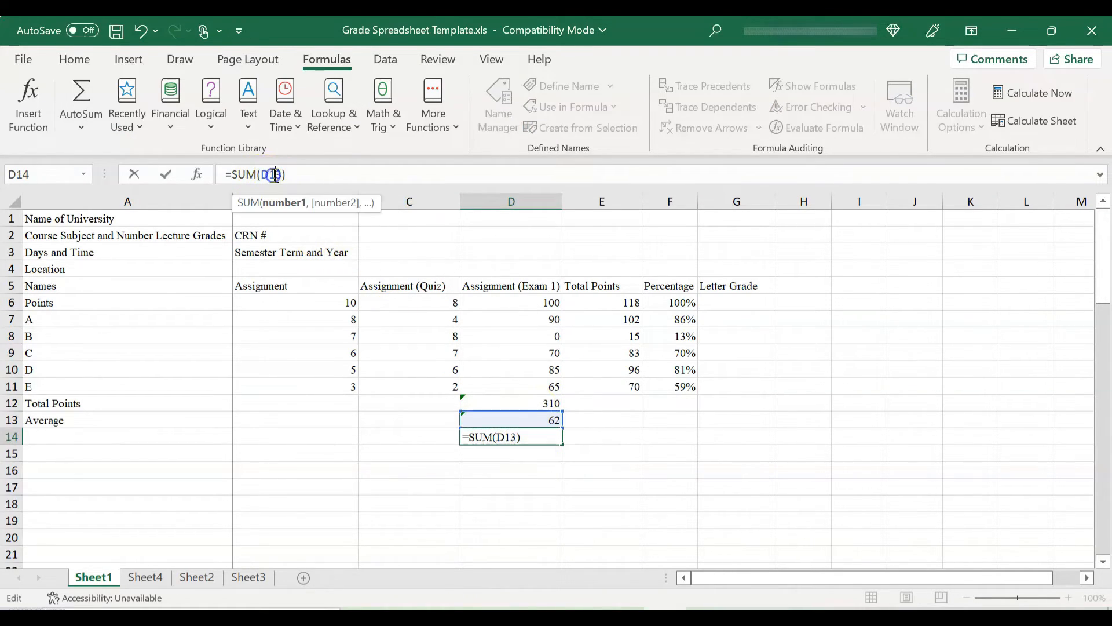
{"action": "key", "text": "BackSpace"}
{"action": "type", "text": "2"}
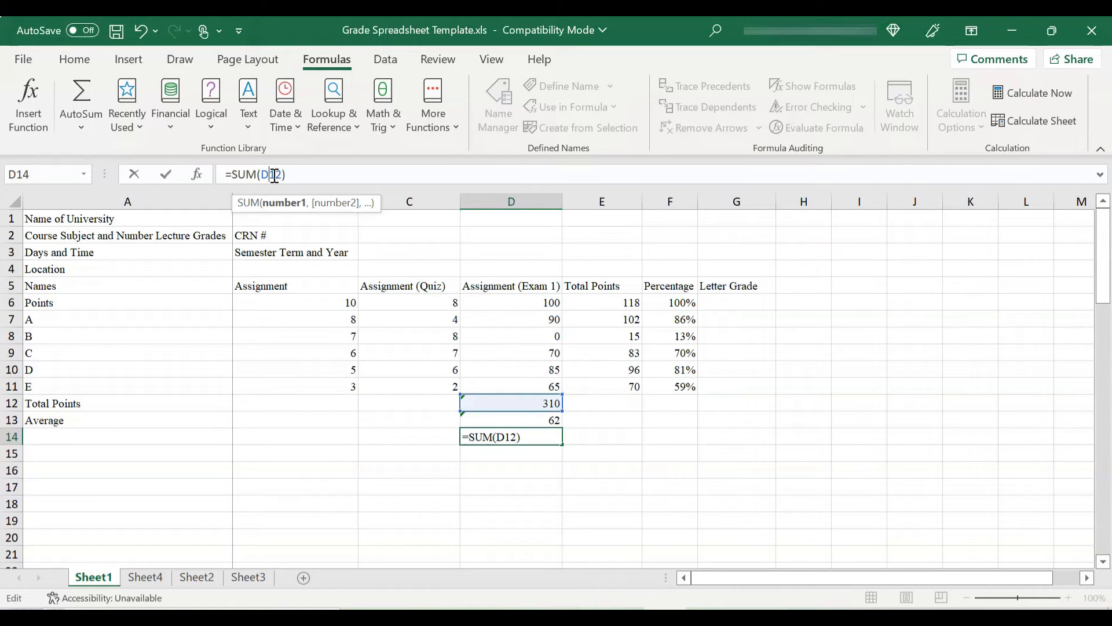
{"action": "key", "text": "Left"}
{"action": "key", "text": "Left"}
{"action": "key", "text": "Left"}
{"action": "key", "text": "Left"}
{"action": "key", "text": "BackSpace"}
{"action": "key", "text": "BackSpace"}
{"action": "key", "text": "BackSpace"}
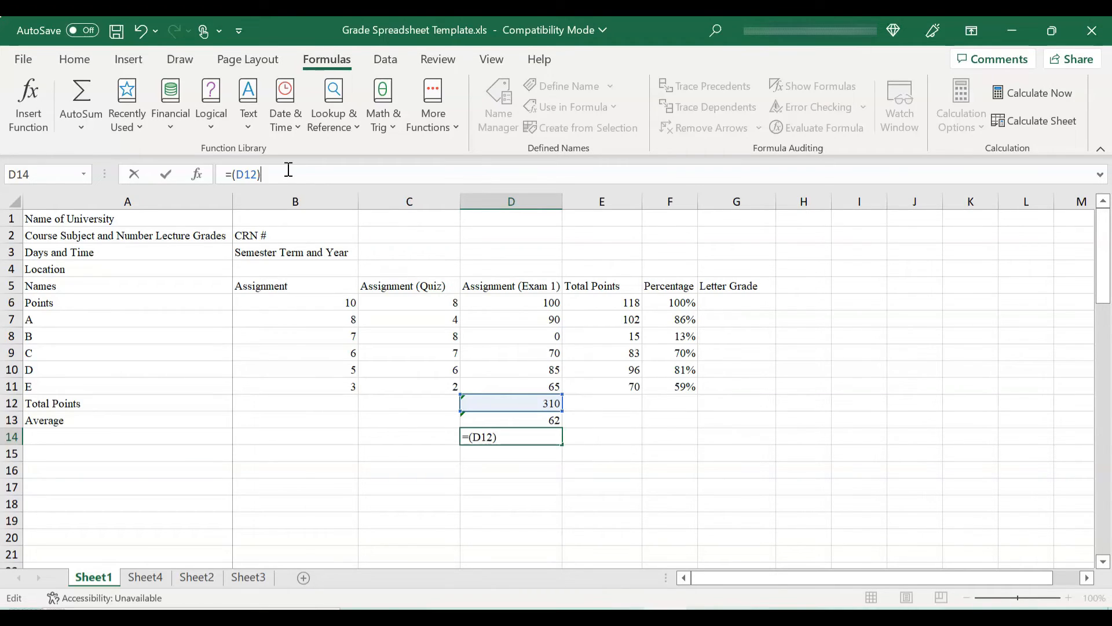
{"action": "type", "text": "/4"}
{"action": "key", "text": "Return"}
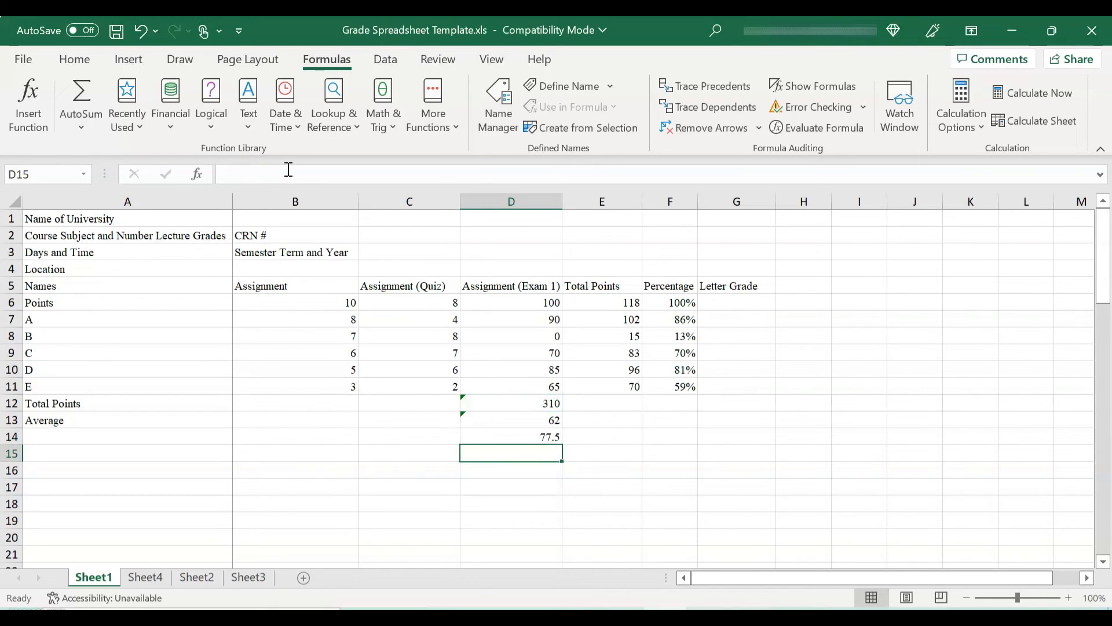
{"action": "key", "text": "Up"}
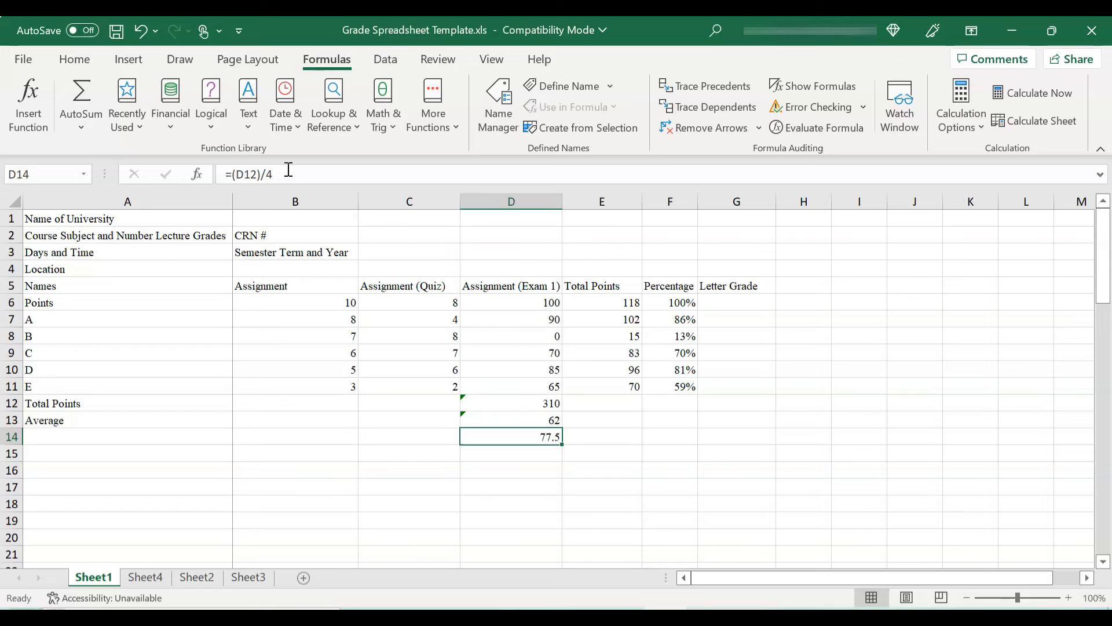